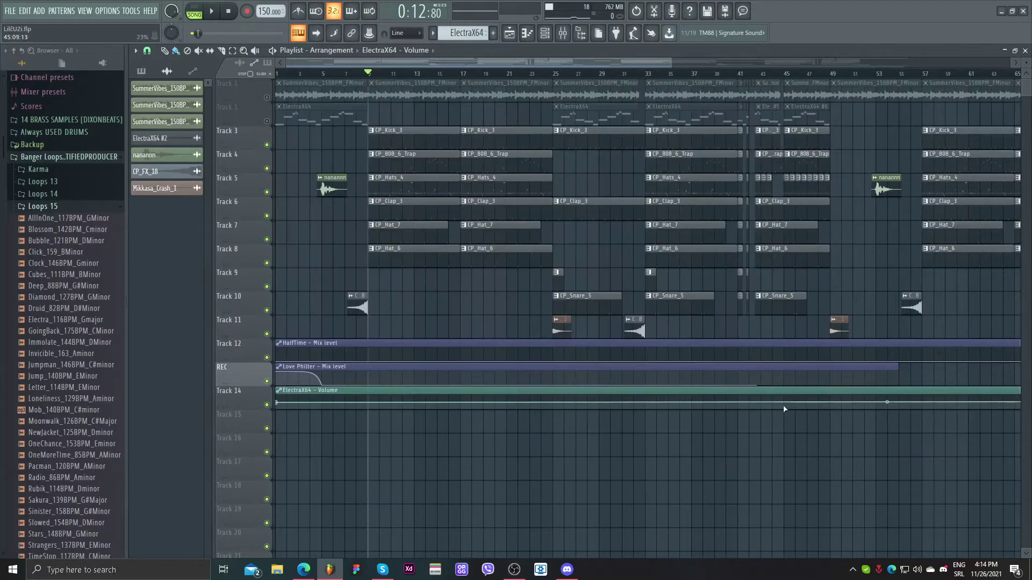
Look over the full playlist arrangement, from the intro through to the final bars and automation clips
scroll(783, 409, up, 4)
drag(545, 63, 395, 65)
scroll(538, 296, down, 4)
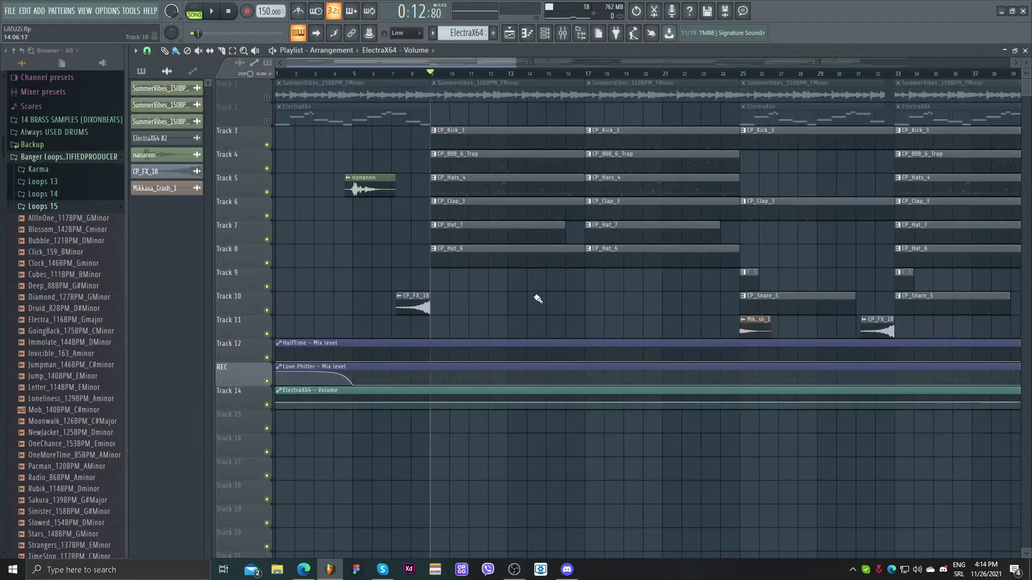
scroll(533, 300, up, 3)
scroll(533, 301, down, 5)
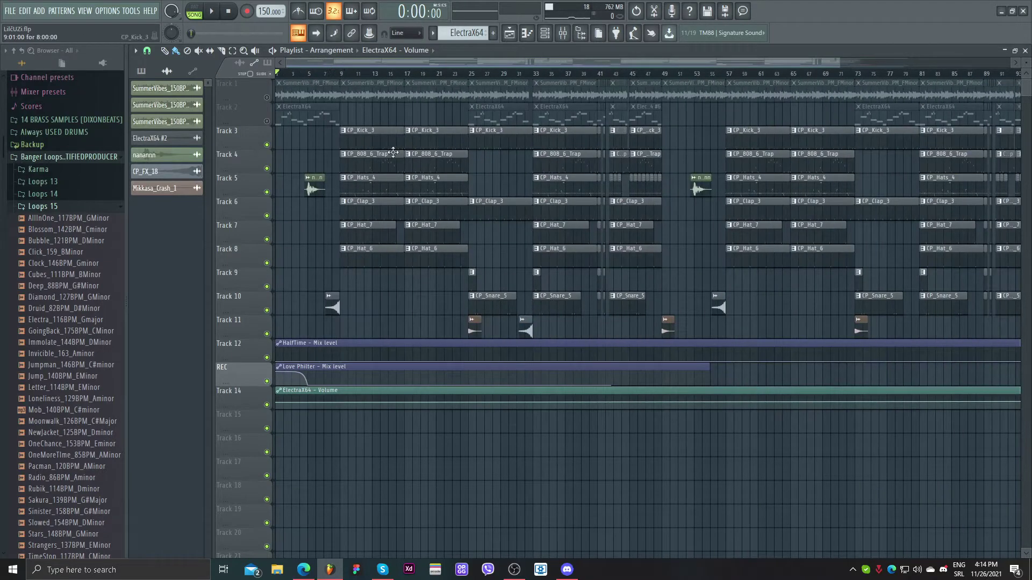
scroll(316, 79, up, 3)
scroll(333, 77, down, 5)
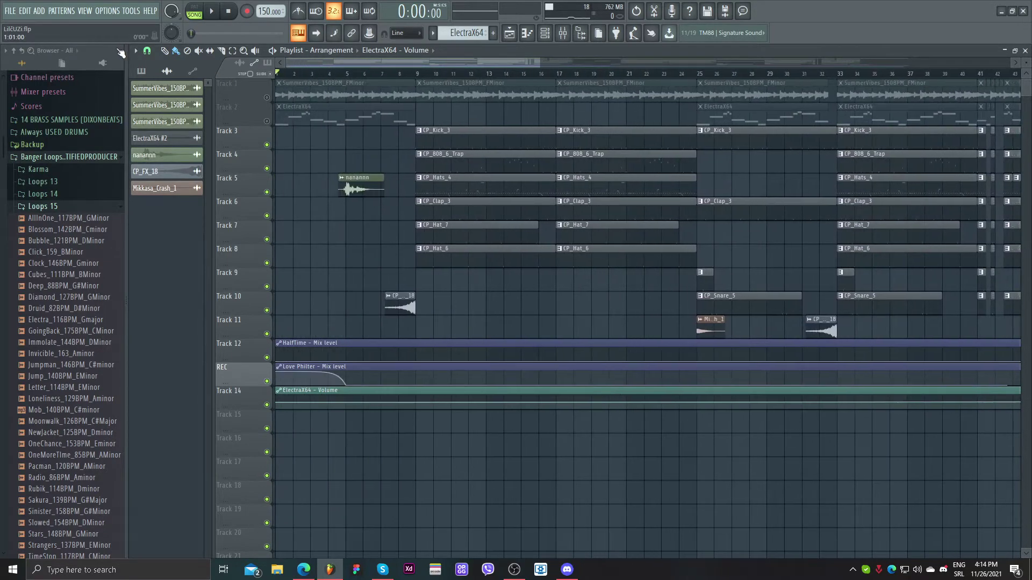
scroll(390, 244, down, 3)
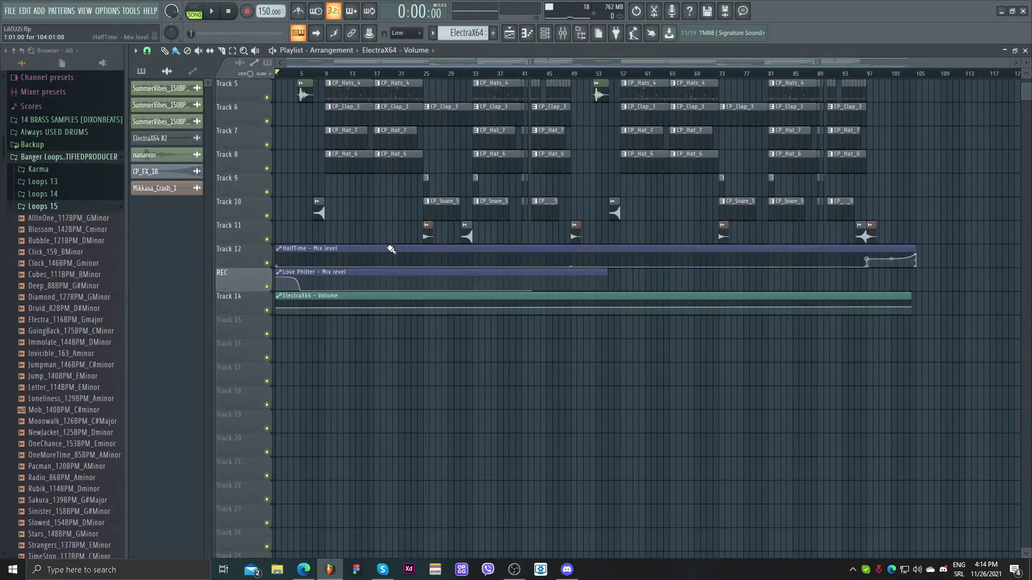
scroll(388, 248, up, 3)
scroll(381, 240, up, 3)
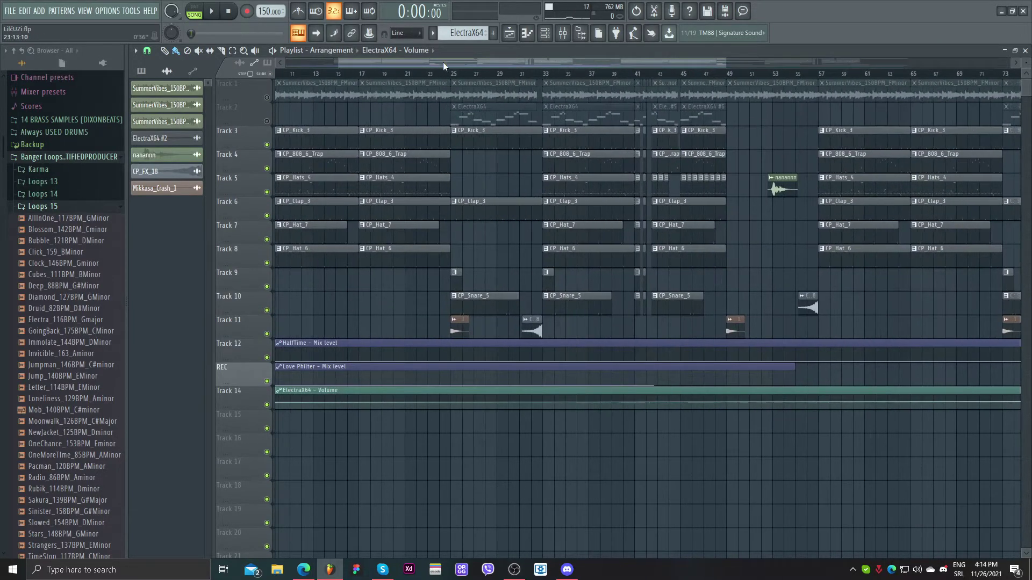
scroll(465, 262, down, 3)
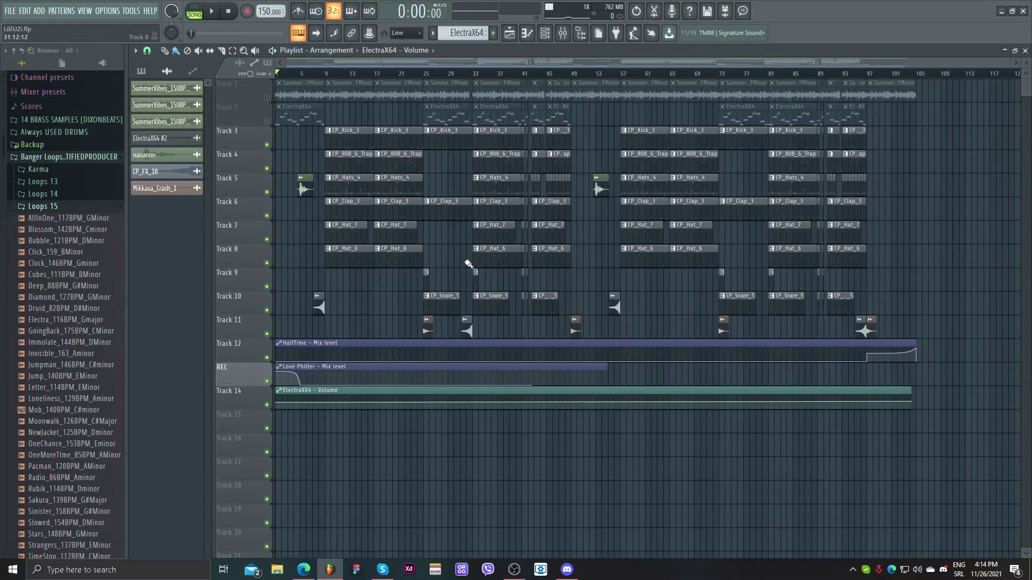
Open the mixer, check the effects on several instrument channels such as CP_Kick_3 and CP_808_6_Trap, and close it
click(563, 33)
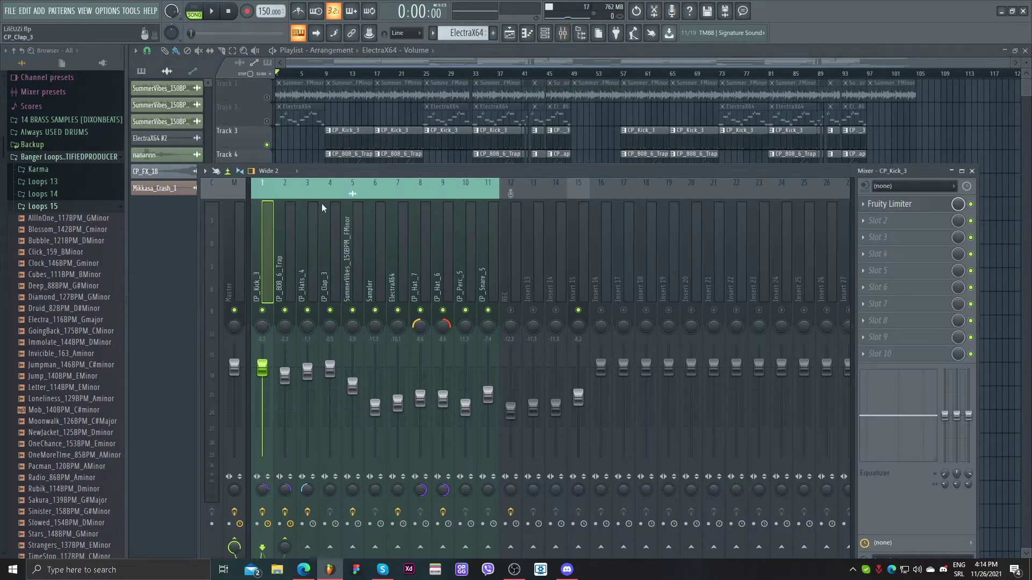
click(464, 211)
click(257, 214)
click(236, 207)
click(285, 207)
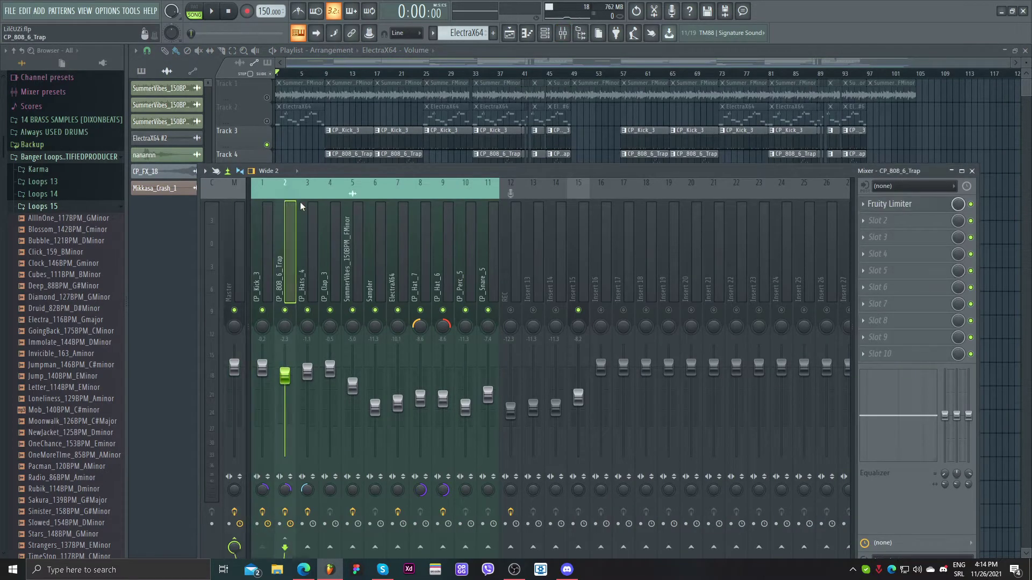
click(398, 207)
click(488, 207)
click(307, 208)
click(262, 208)
key(F9)
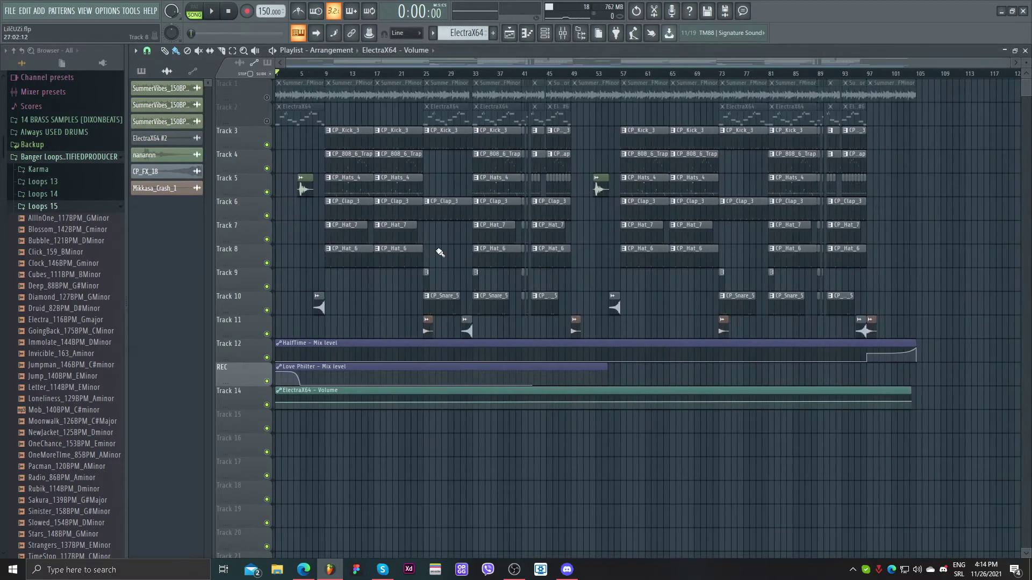
Solo the SummerVibes loop on Track 1, unmute the HalfTime automation on Track 12, and play the intro
scroll(440, 253, up, 2)
scroll(449, 238, down, 3)
right_click(267, 98)
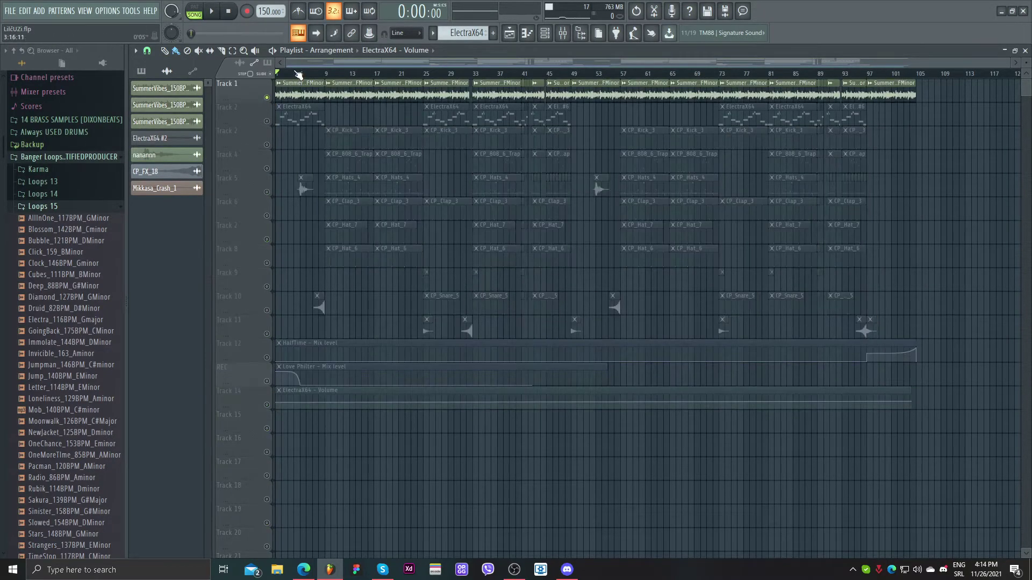
click(266, 357)
click(287, 342)
key(space)
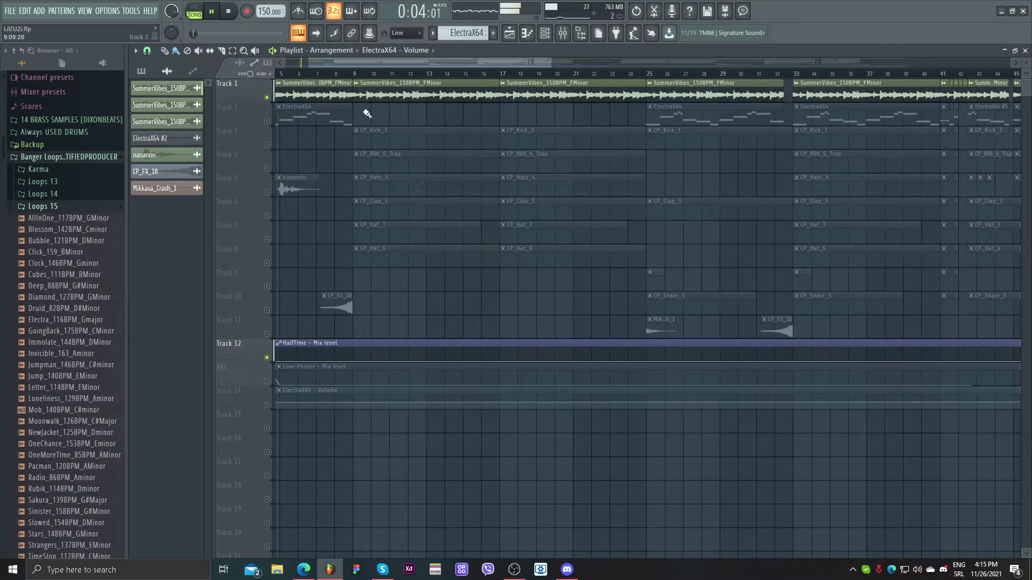
drag(361, 66, 336, 66)
scroll(397, 183, down, 4)
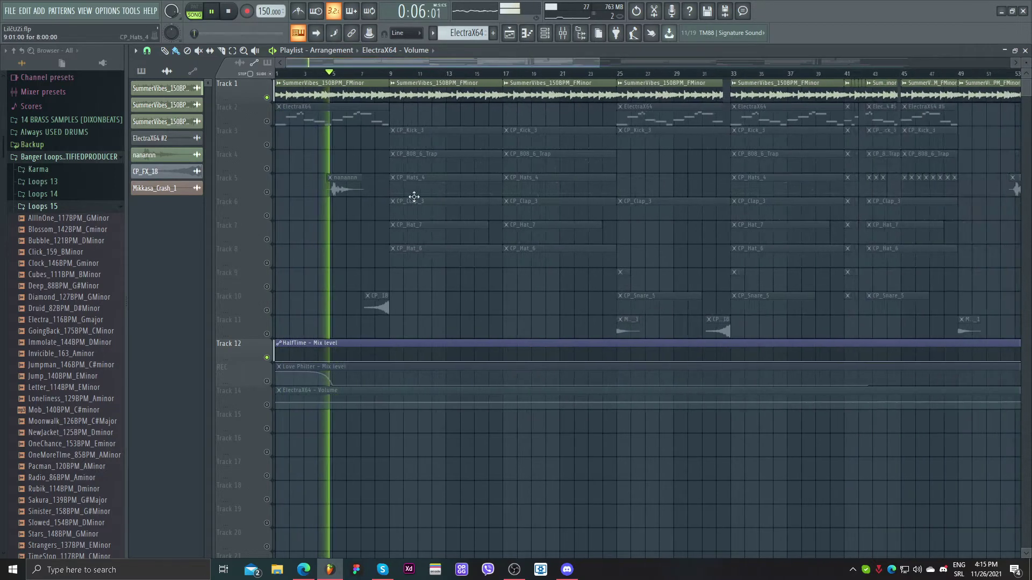
key(ctrl+s)
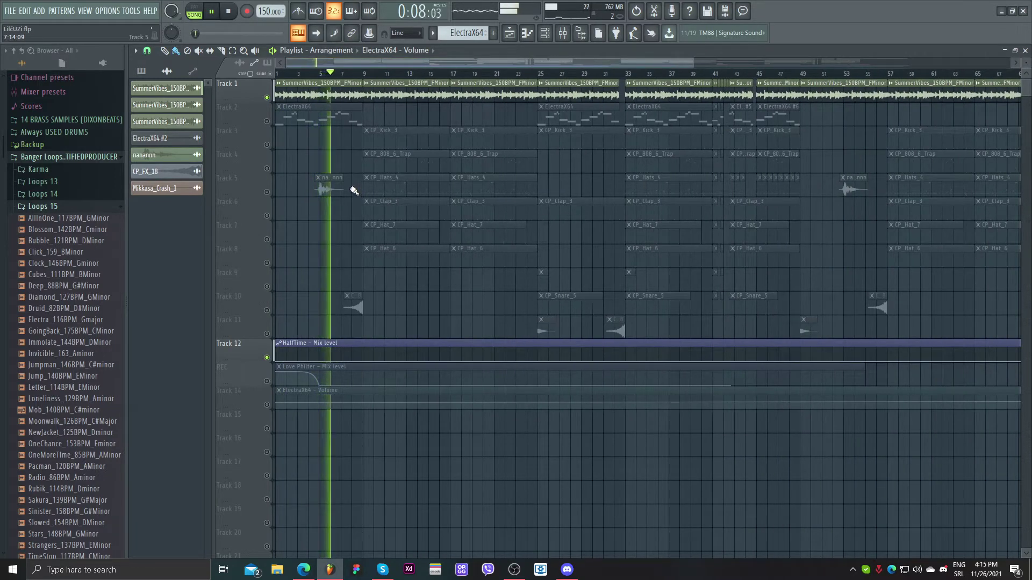
key(space)
Unmute the ElectraX64 melody on Track 2 and its volume automation on Track 14, and play them with the loop
click(267, 122)
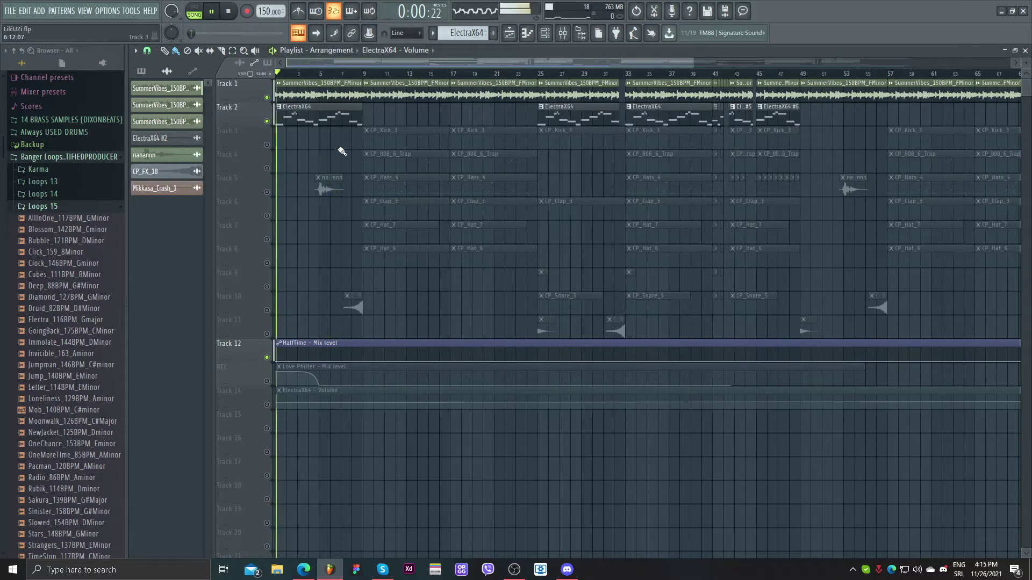
key(space)
key(F9)
key(F9)
click(267, 406)
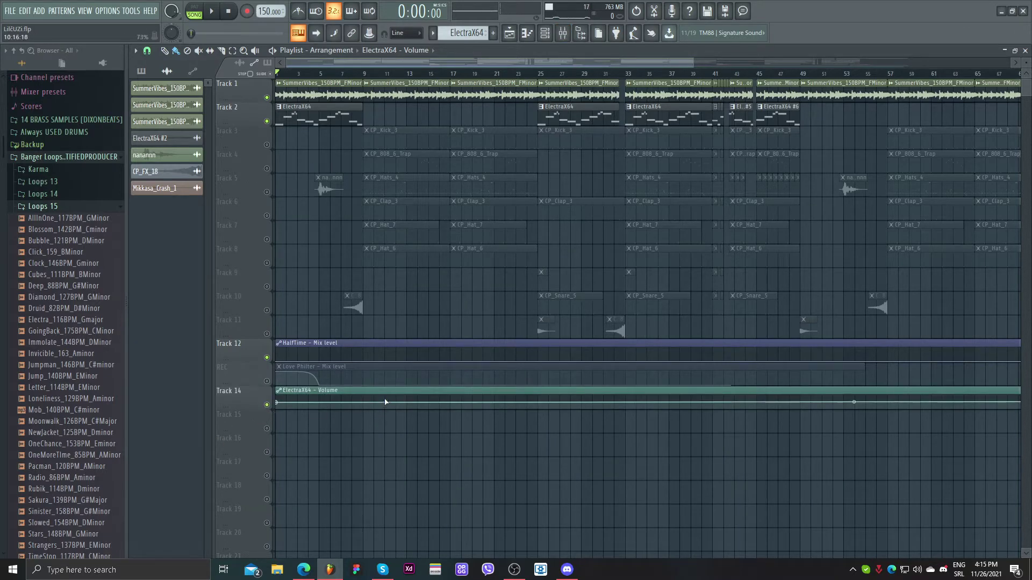
scroll(385, 403, down, 3)
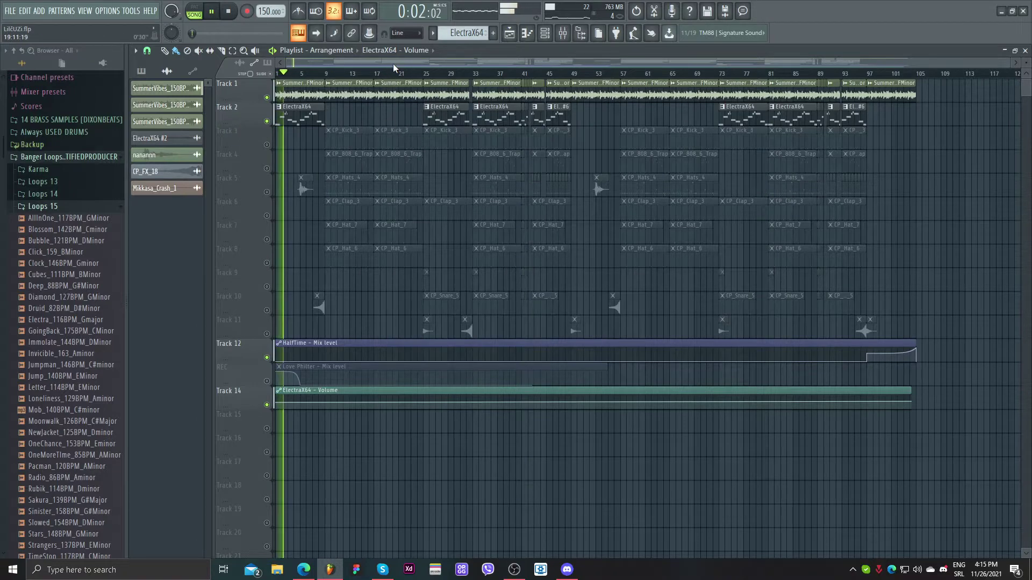
scroll(345, 207, up, 3)
scroll(407, 71, down, 2)
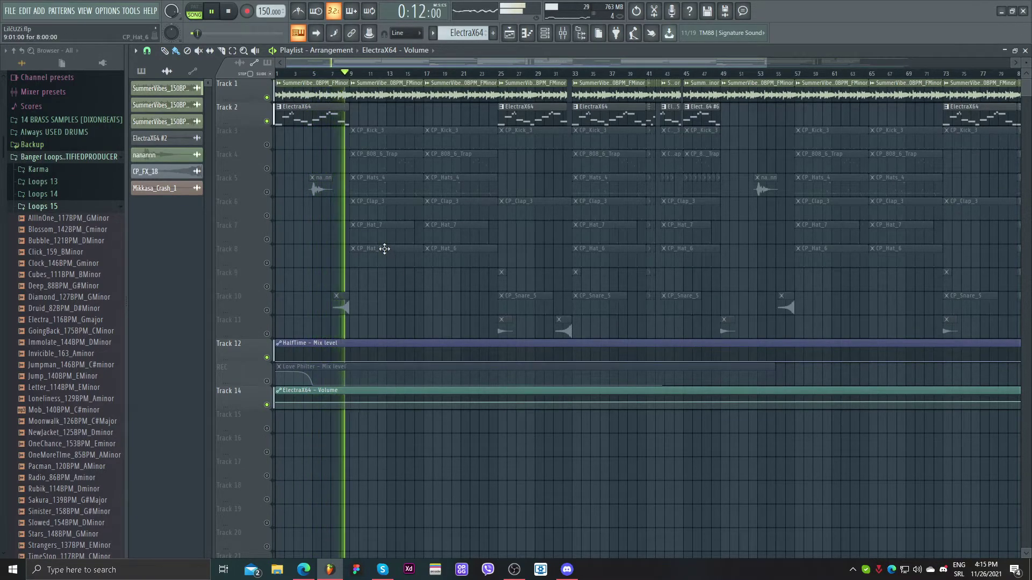
Mute the ElectraX64 melody on Track 2 and the SummerVibes loop on Track 1
click(267, 122)
click(266, 98)
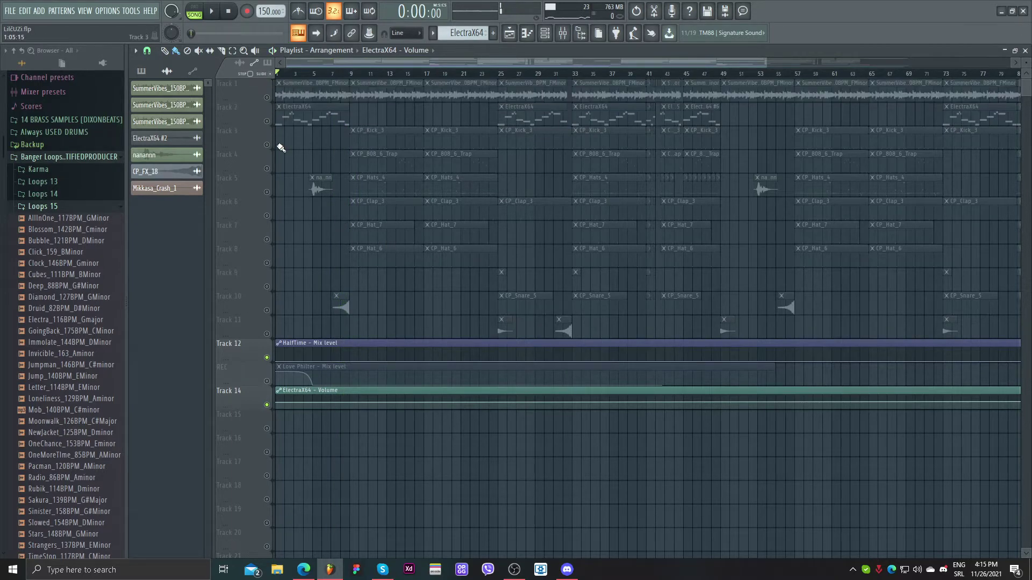
scroll(307, 241, up, 3)
drag(408, 63, 394, 66)
scroll(468, 197, up, 4)
scroll(461, 212, up, 2)
Unmute the kick, 808, hats and clap tracks, Tracks 3 to 6
click(266, 173)
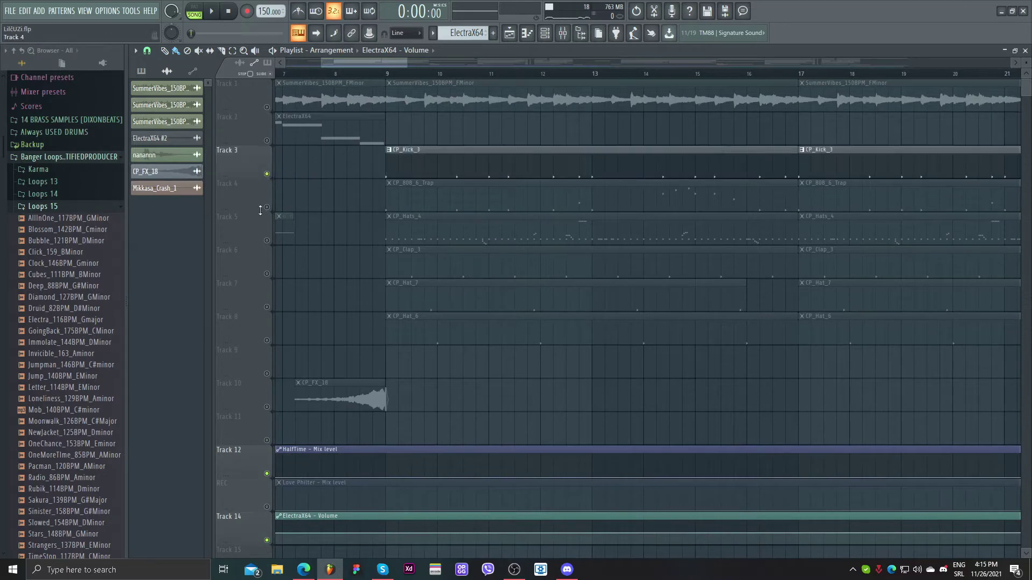
click(267, 207)
click(267, 240)
click(267, 274)
scroll(413, 299, down, 4)
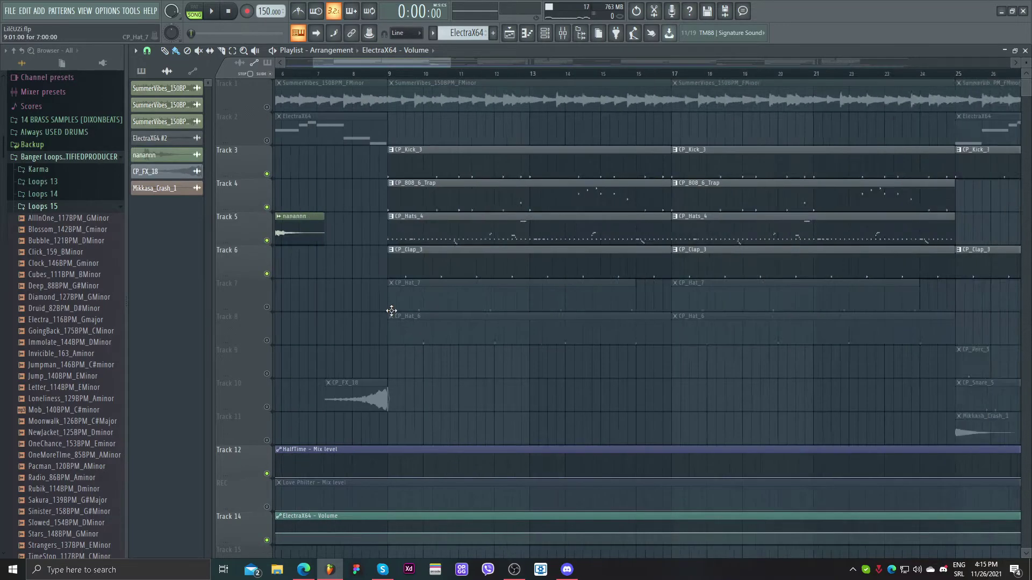
scroll(392, 250, down, 2)
scroll(421, 111, up, 4)
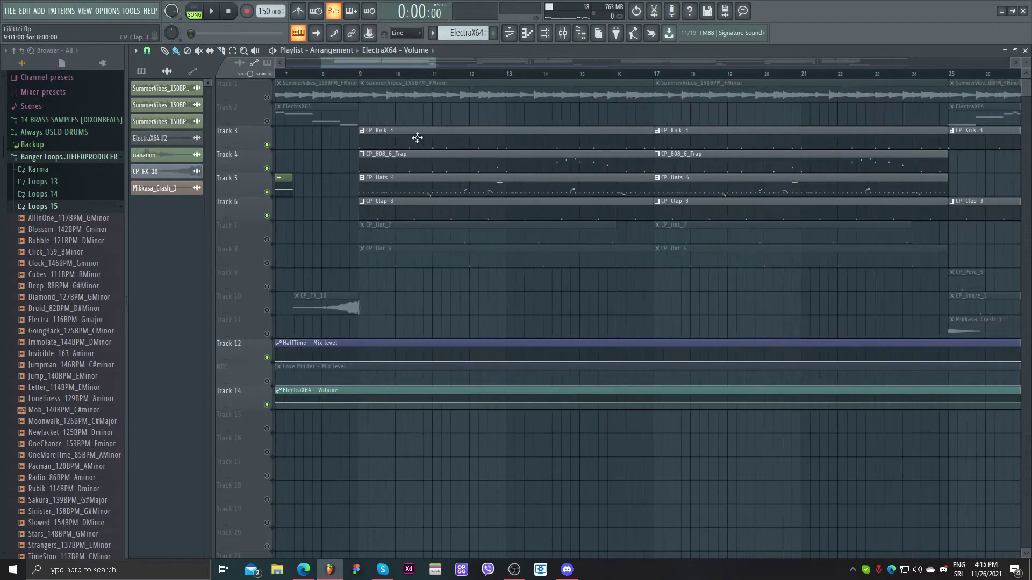
drag(419, 63, 375, 61)
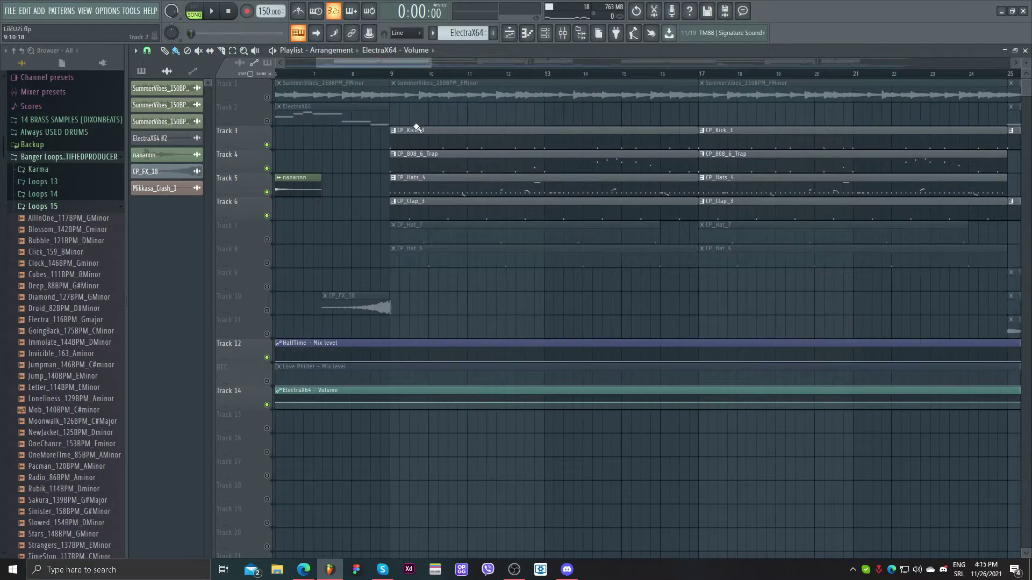
Mute the 808, hats and clap on Tracks 4 to 6 and play the kick on its own
click(267, 192)
click(266, 167)
click(267, 215)
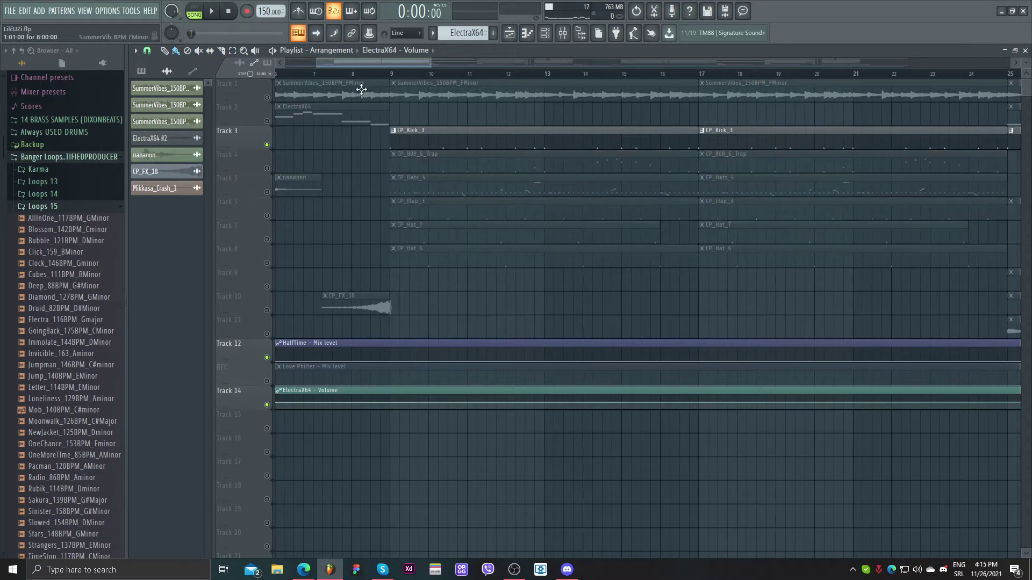
key(space)
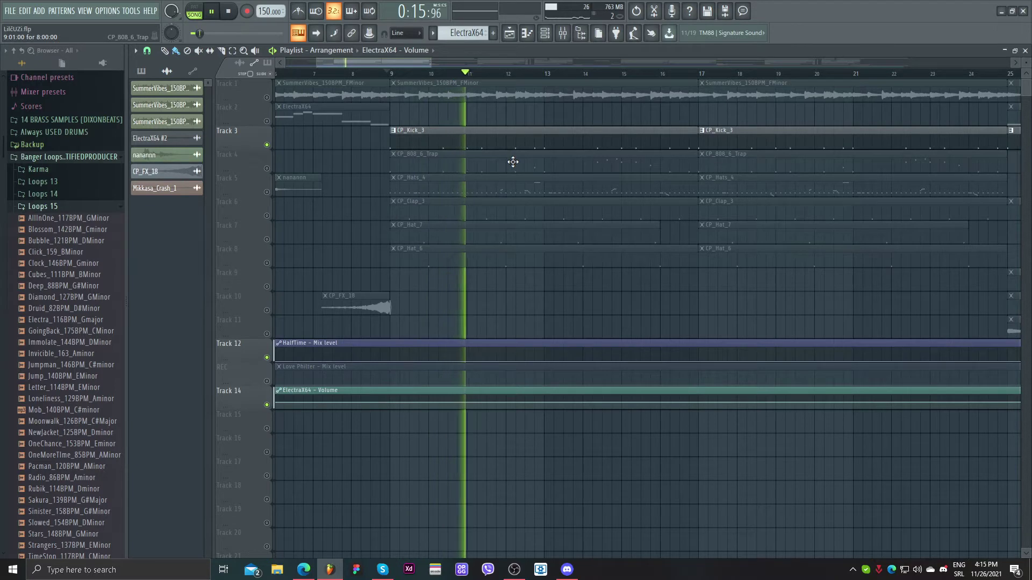
key(space)
Unmute the CP_808_6_Trap track and play it together with the kick
click(267, 168)
key(space)
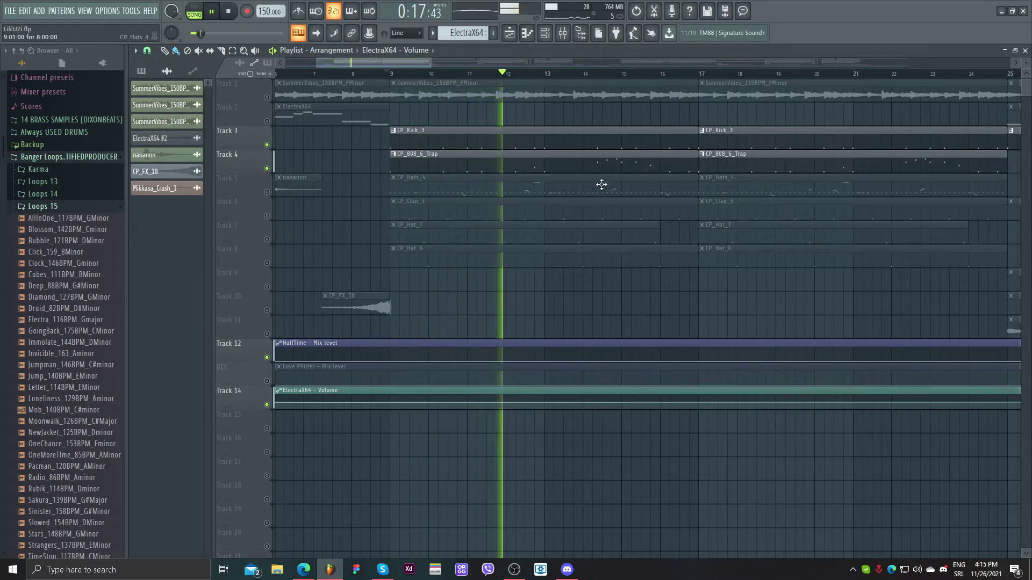
key(space)
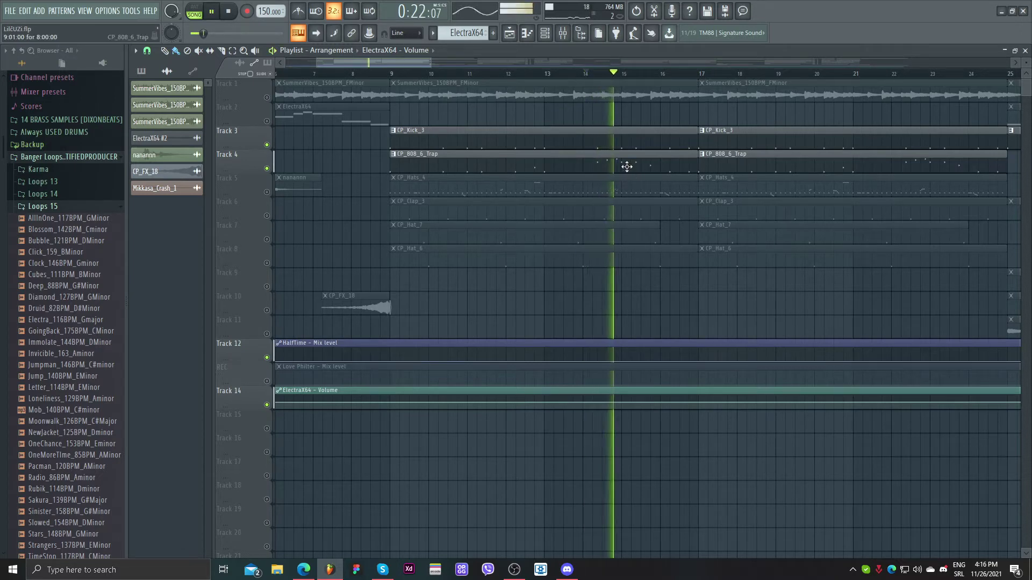
scroll(632, 173, down, 2)
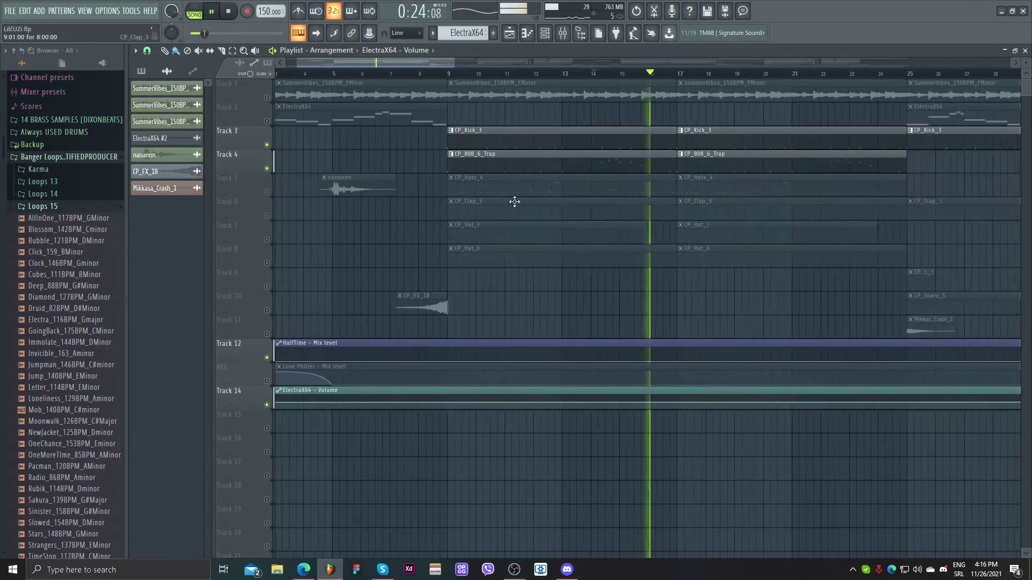
key(space)
Unmute the hats on Track 5 and examine the CP_Hats_4 notes in the piano roll during playback
click(267, 193)
scroll(419, 100, up, 2)
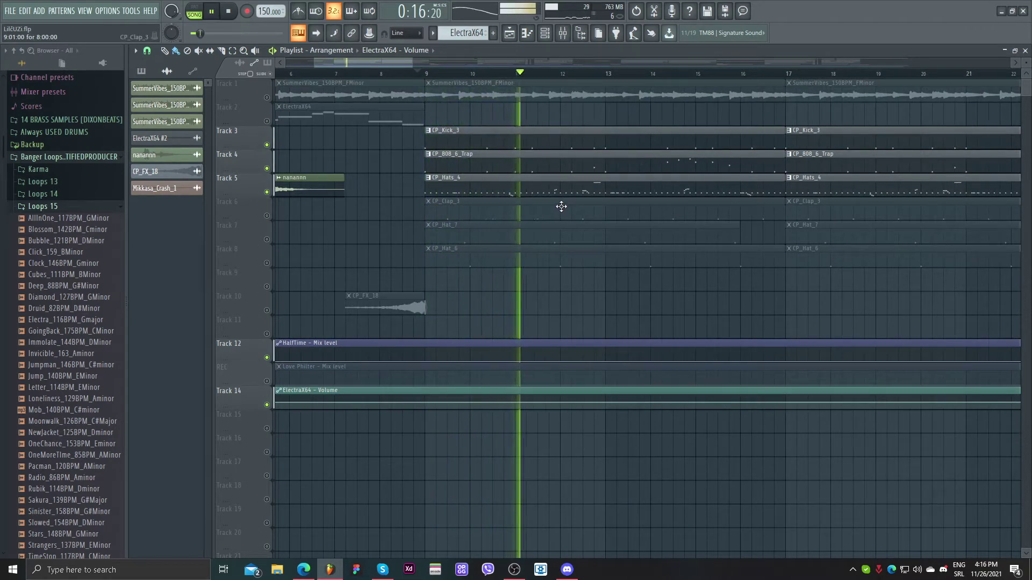
double_click(600, 191)
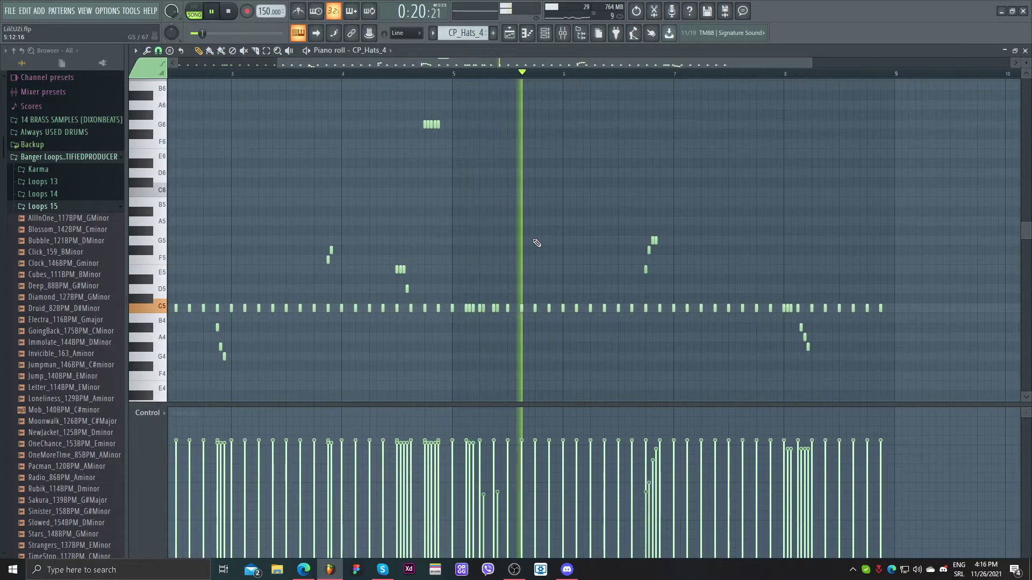
scroll(532, 502, down, 2)
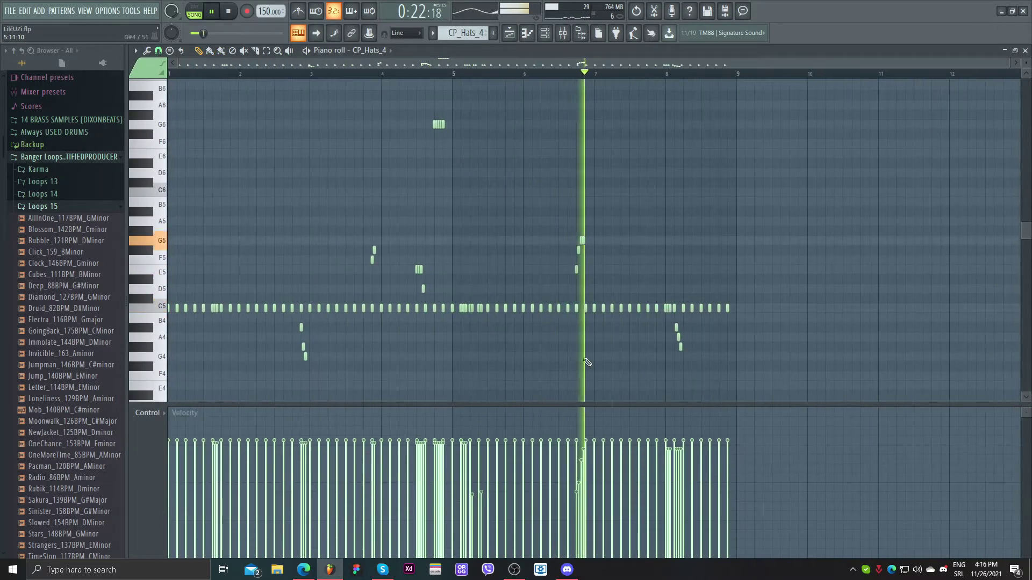
click(512, 34)
key(space)
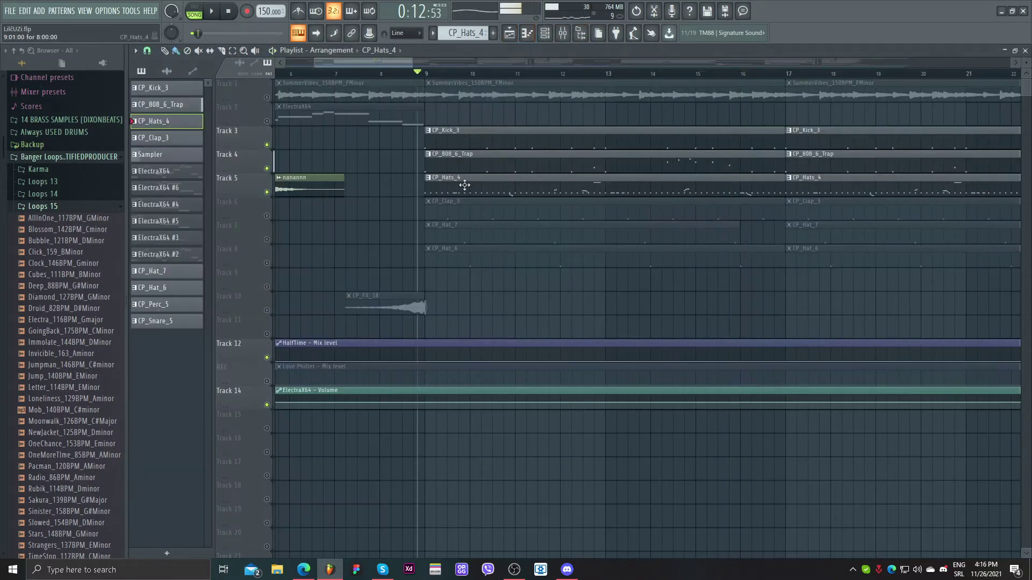
Unmute the CP_Clap_3 track and play it with the kick, 808 and hats
scroll(457, 188, up, 2)
click(266, 216)
key(space)
scroll(457, 261, down, 1)
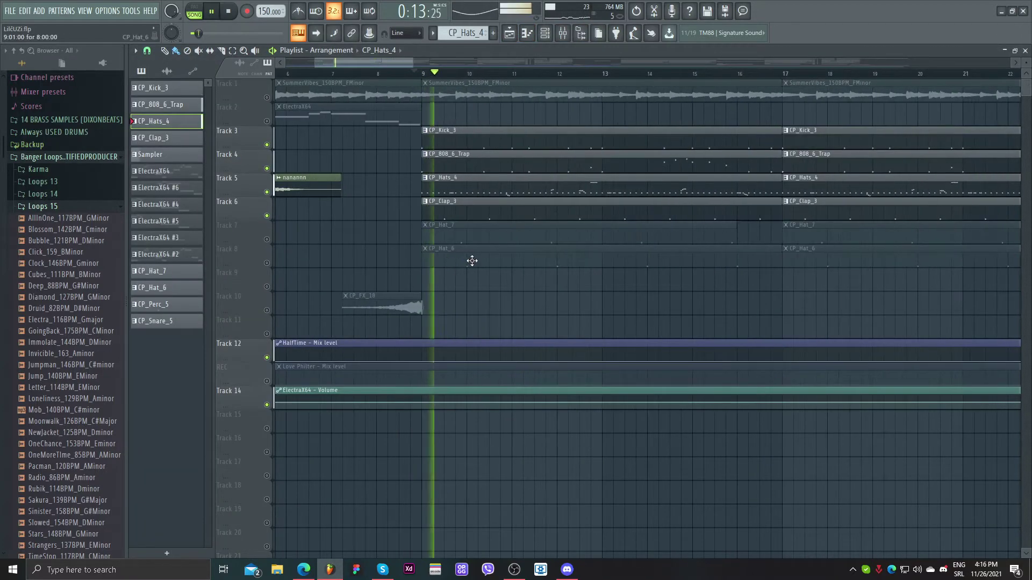
key(space)
Unmute the CP_Hat_7 and CP_Hat_6 tracks, Tracks 7 and 8
click(266, 240)
click(267, 262)
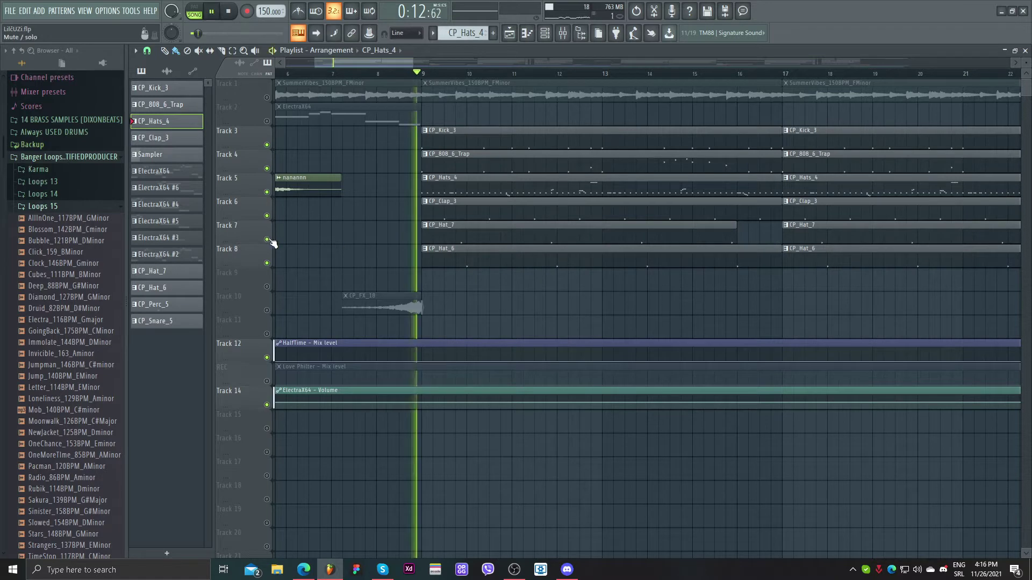
key(space)
Mute Tracks 3 to 6 and play only the CP_Hat_7 and CP_Hat_6 patterns
click(267, 216)
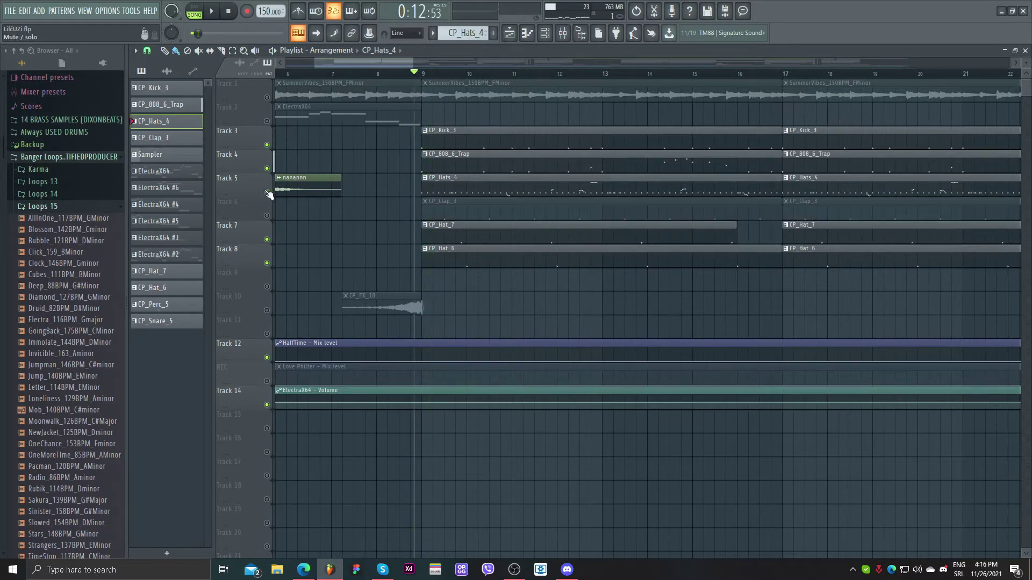
click(266, 168)
click(266, 145)
click(266, 192)
key(space)
scroll(566, 254, down, 1)
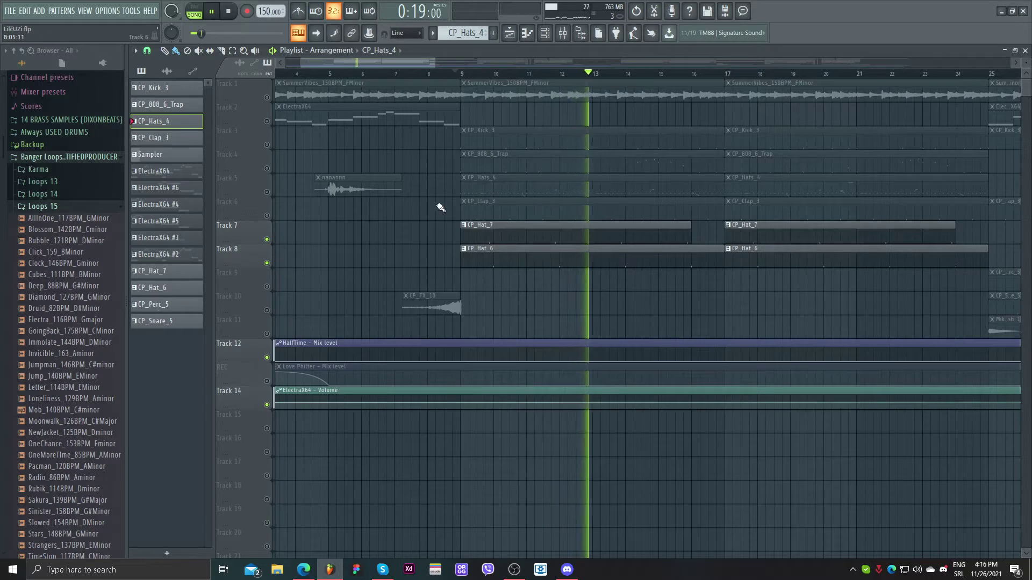
Unmute Tracks 3 to 6 and play the kick, 808, hats and clap together with the CP_Hat_7 and CP_Hat_6 patterns
key(space)
drag(266, 215, 267, 144)
scroll(493, 290, down, 6)
key(space)
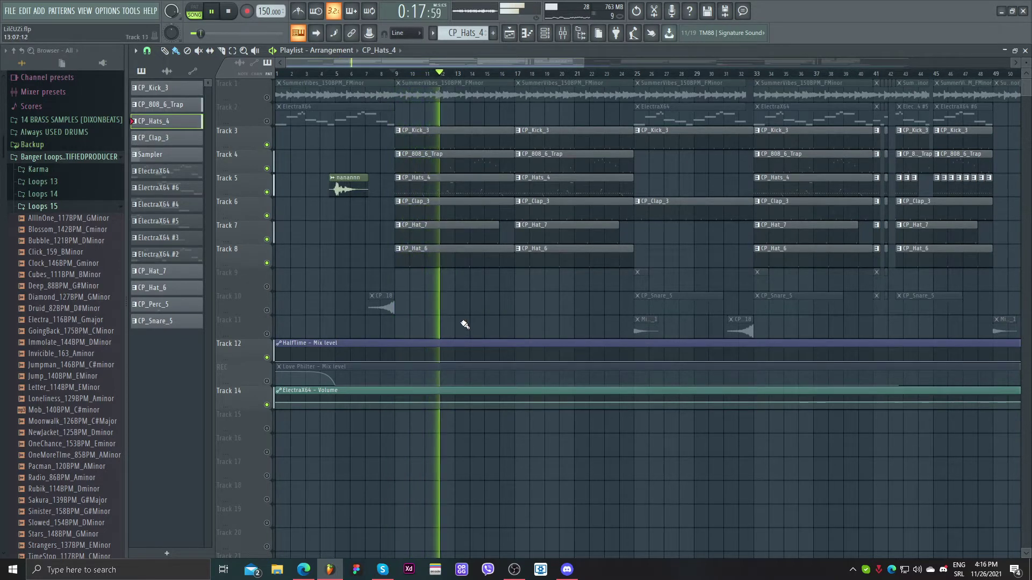
key(space)
Unmute the SummerVibes loop on Track 1, the ElectraX64 melody on Track 2 and the Love Philter automation track
click(270, 99)
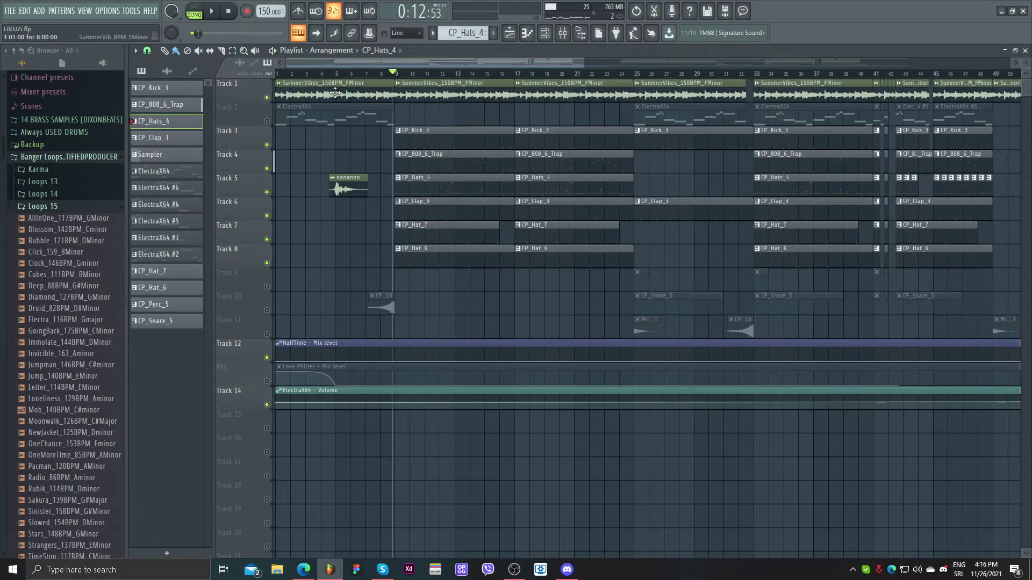
scroll(483, 247, down, 2)
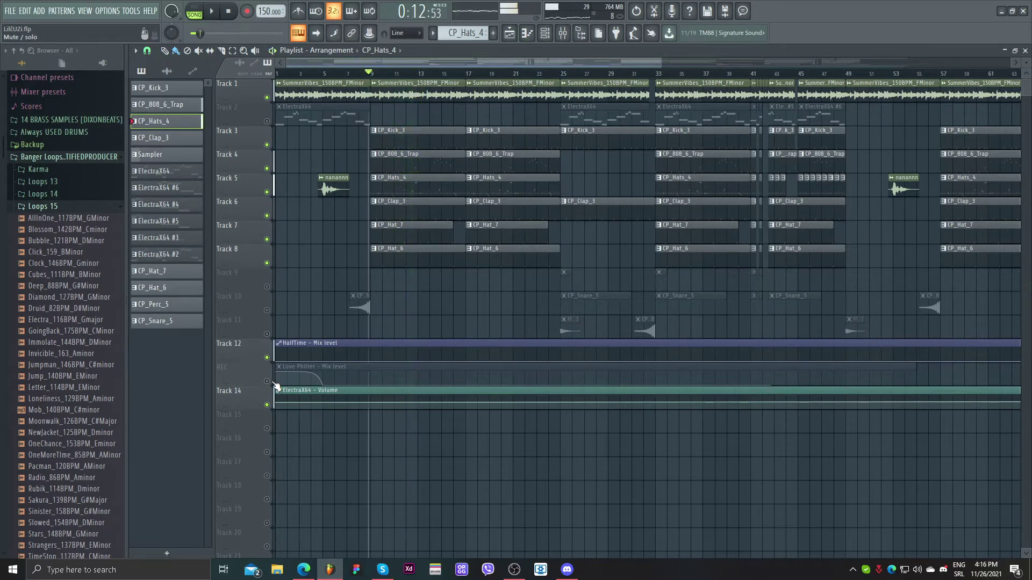
click(275, 385)
click(276, 105)
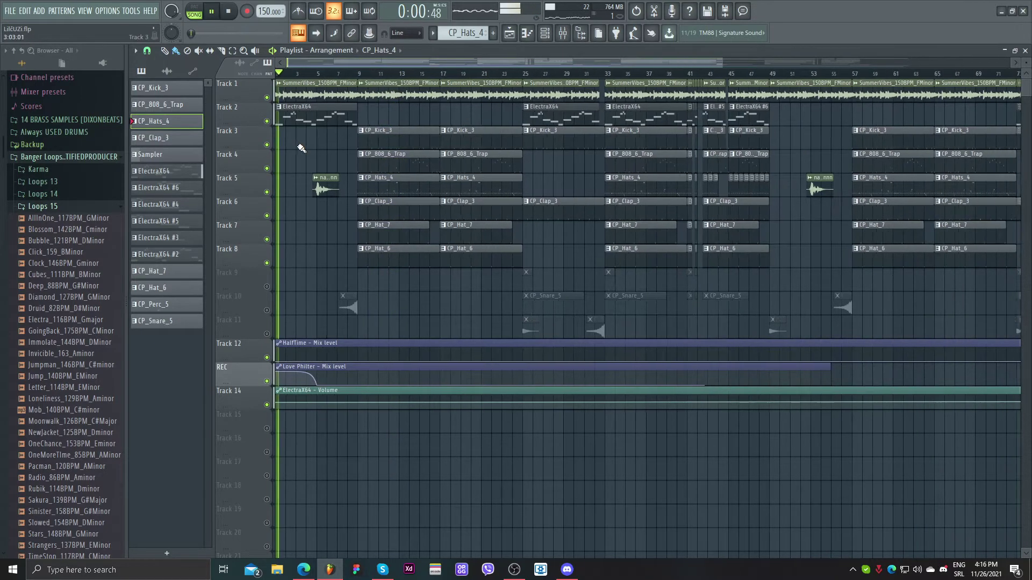
Play the intro and move the playhead to the nanannn clip near bar 5
scroll(306, 137, up, 2)
click(334, 77)
key(space)
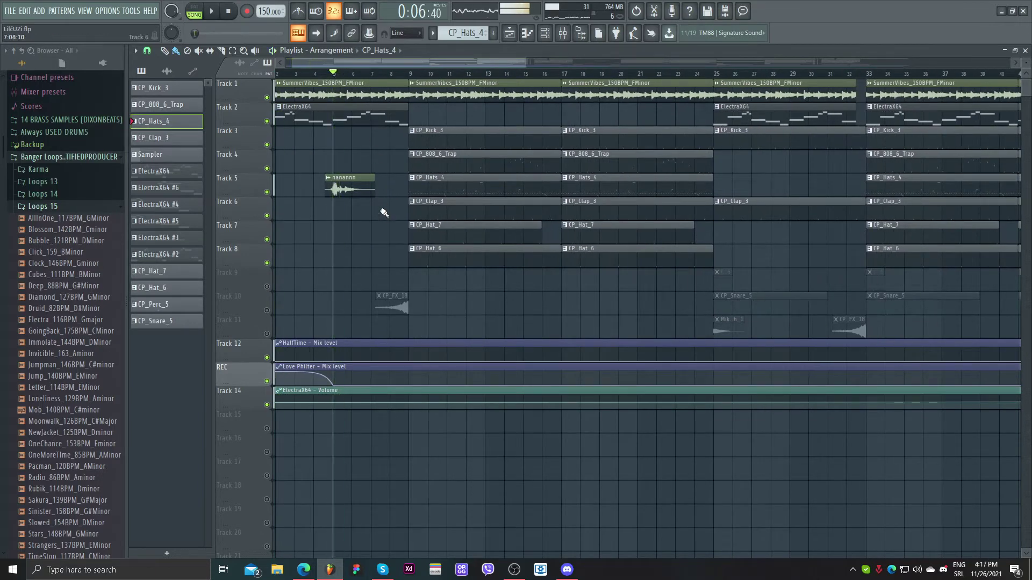
Unmute Tracks 10 and 11 and play the nanannn clip and CP_FX_18 riser before bar 9
click(274, 315)
scroll(500, 368, down, 2)
key(space)
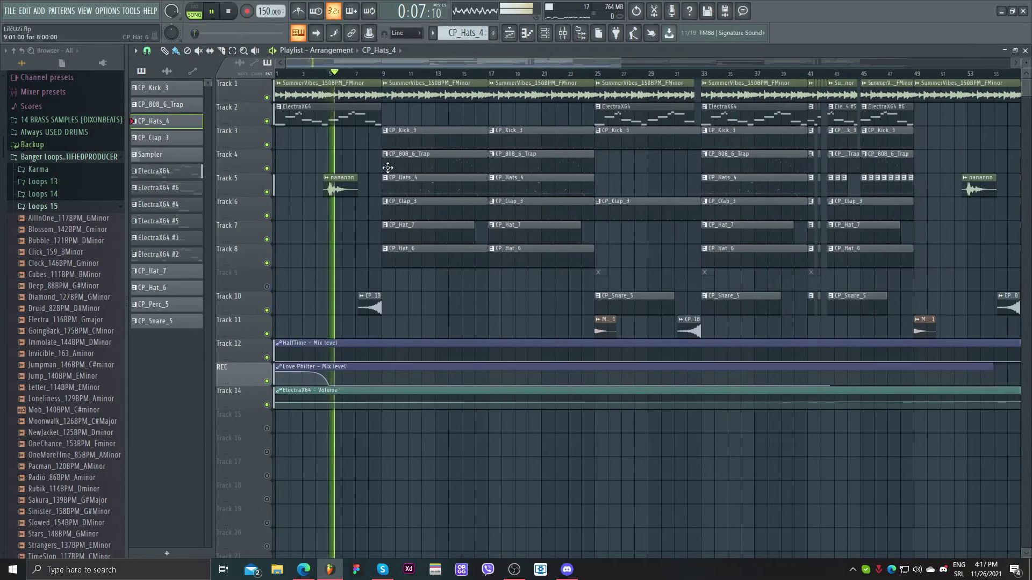
key(space)
key(space)
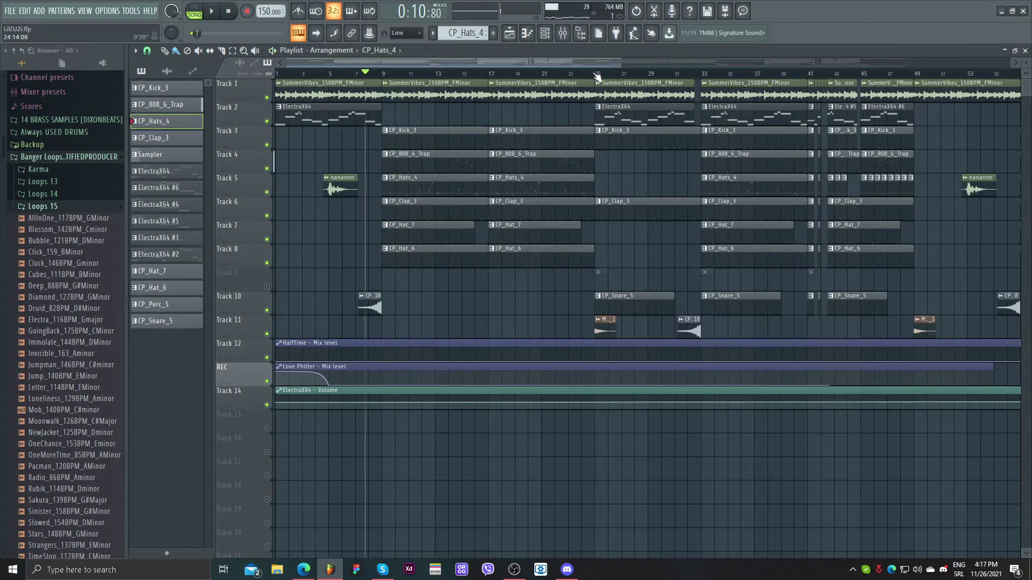
Play the arrangement from bar 25 and unmute the CP_Perc_5 patterns on Track 9
scroll(596, 77, up, 4)
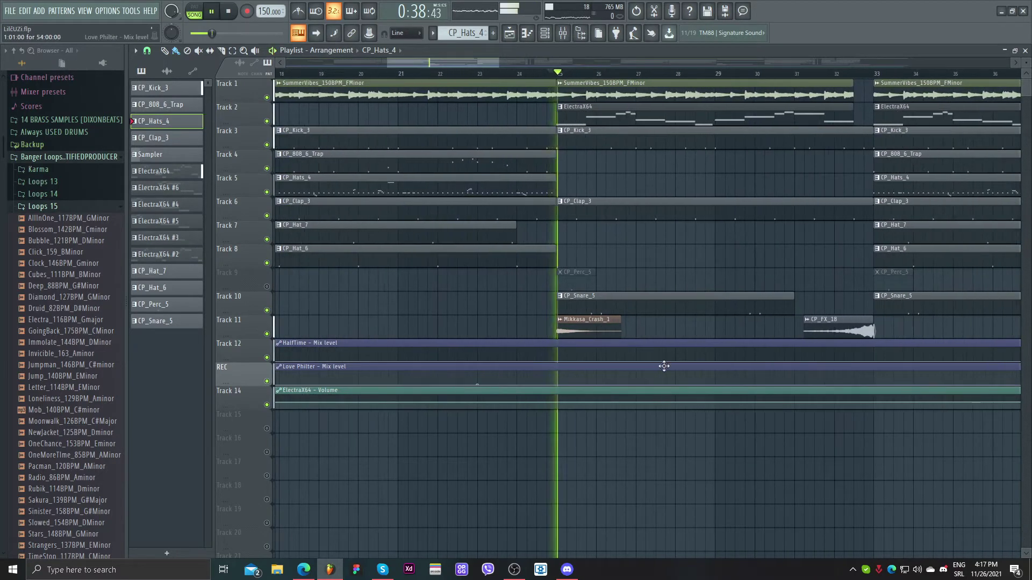
scroll(662, 364, down, 2)
scroll(672, 266, up, 3)
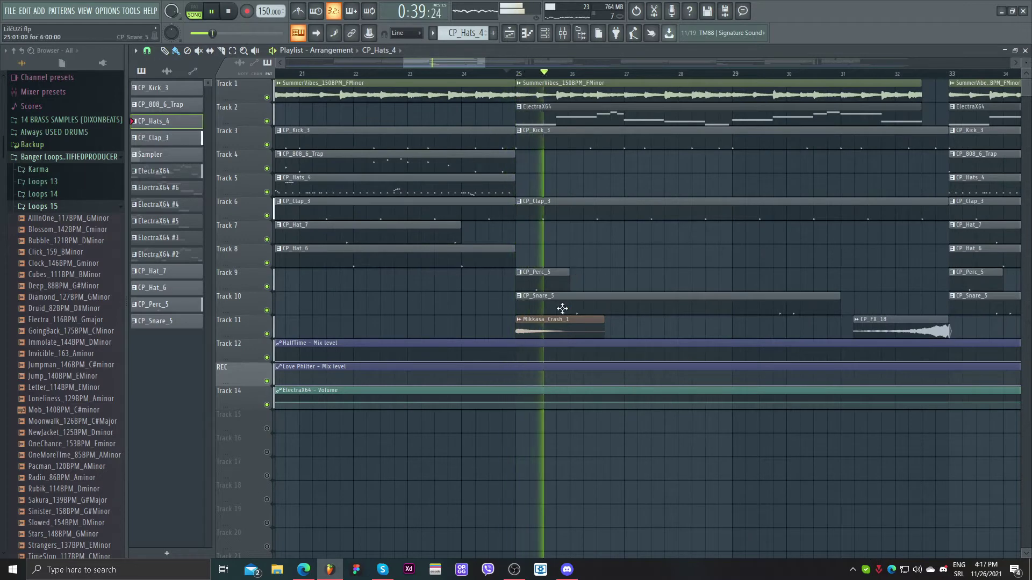
scroll(589, 314, down, 1)
scroll(588, 315, down, 4)
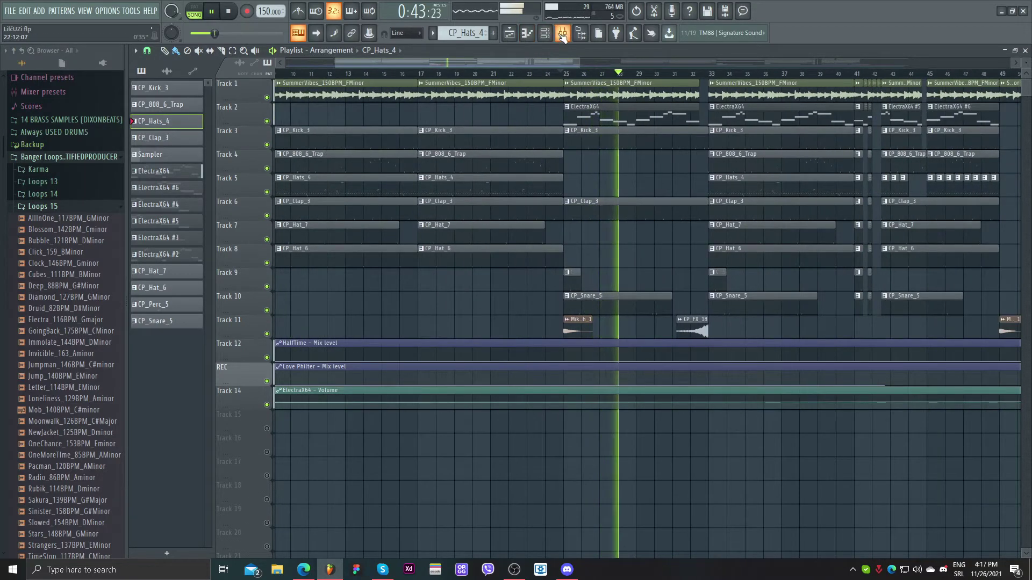
drag(544, 69, 586, 76)
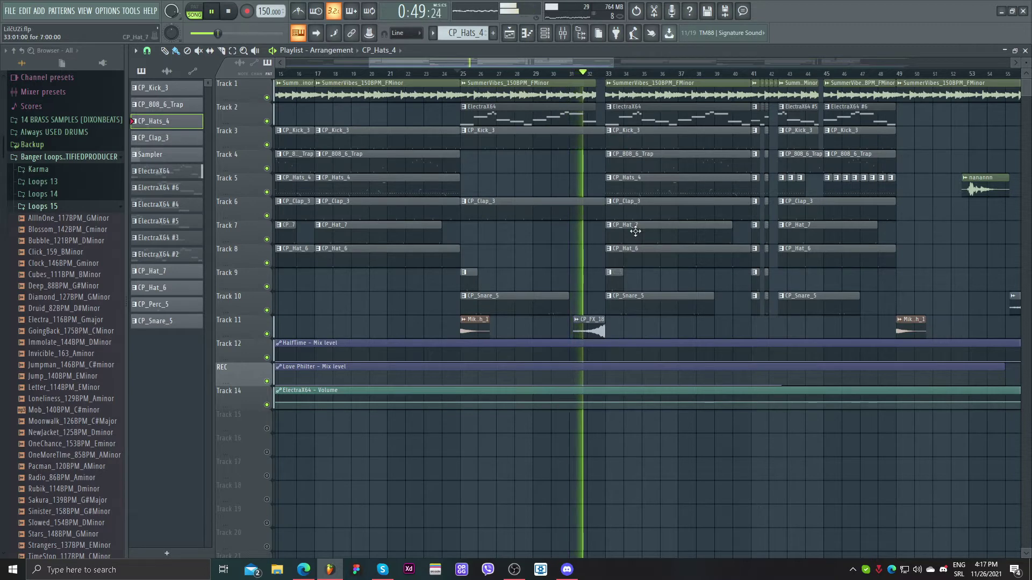
Stop playback and examine the ElectraX64 #3 pattern at bar 41 in the piano roll
scroll(585, 74, down, 2)
drag(564, 60, 615, 60)
key(space)
scroll(618, 74, up, 4)
scroll(593, 91, down, 3)
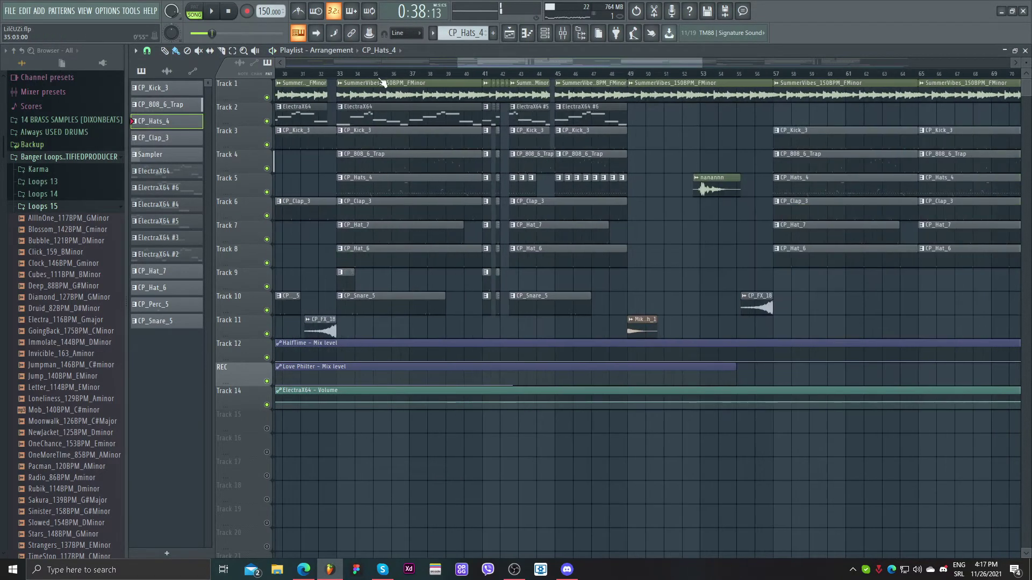
scroll(487, 78, up, 3)
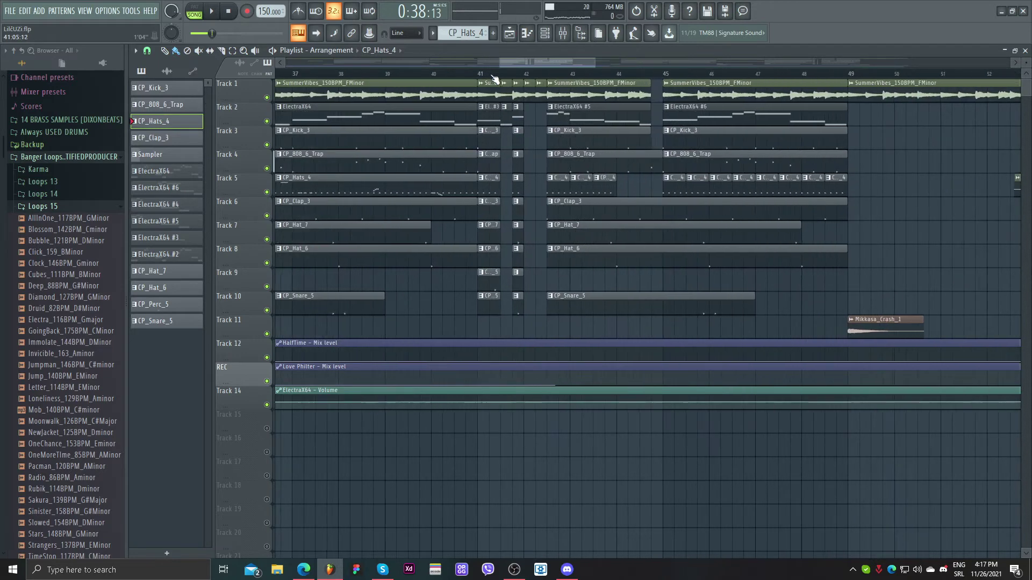
double_click(487, 114)
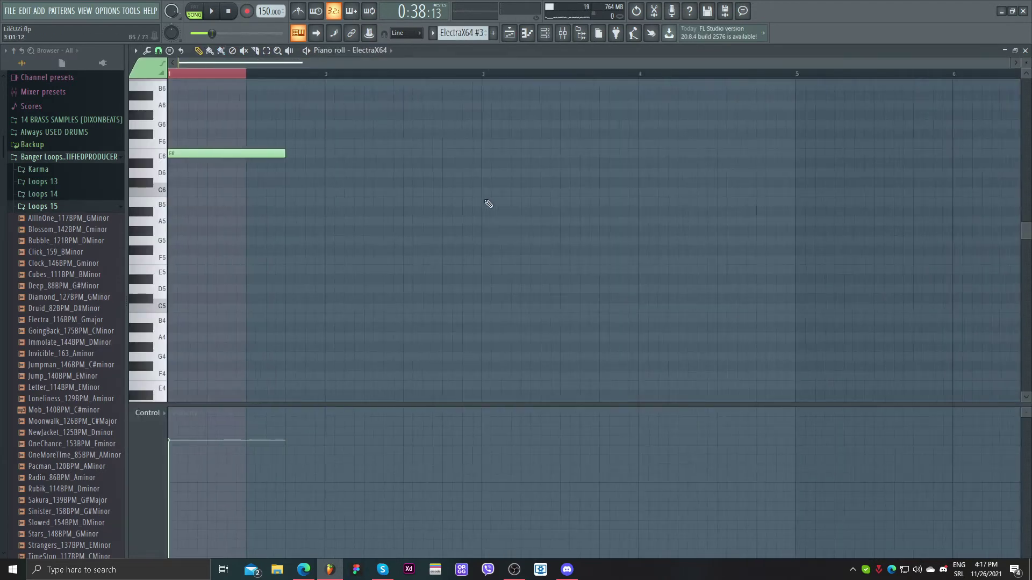
click(515, 32)
Examine the ElectraX64 #6 melody at bar 45 in the piano roll and play that pattern on its own
double_click(692, 118)
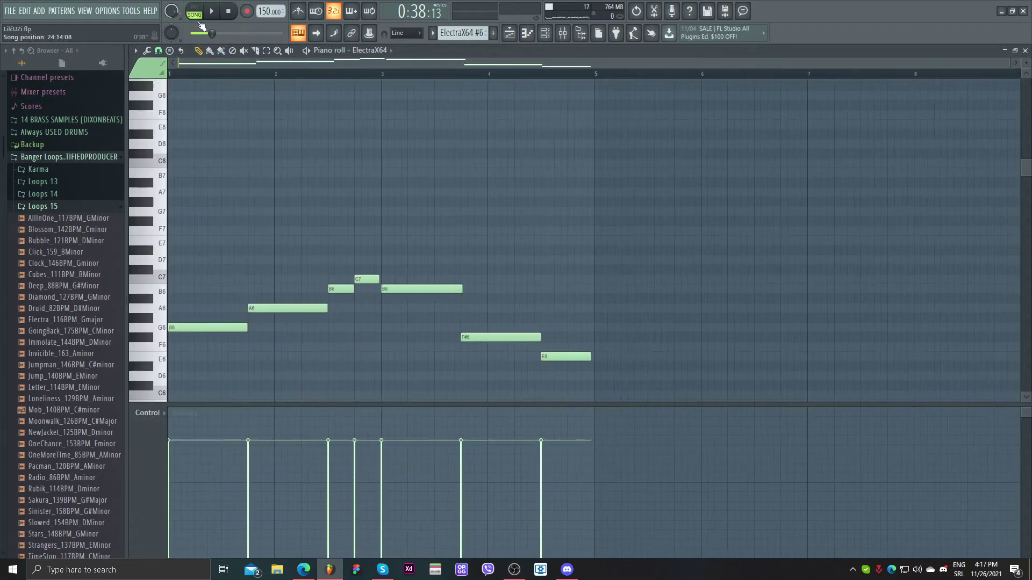
key(space)
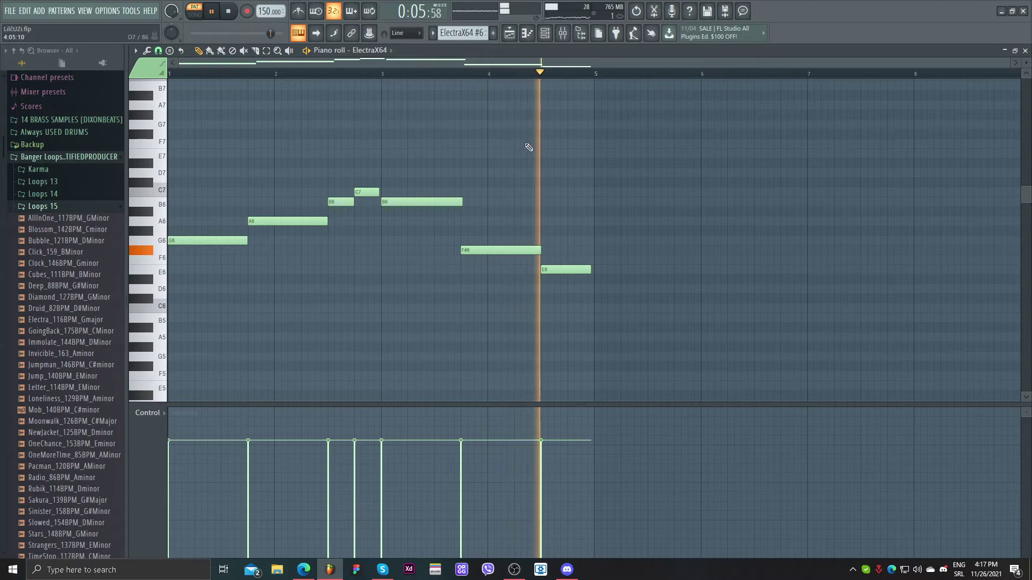
key(space)
click(509, 34)
Return playback to song mode and place the playhead at bar 49
scroll(591, 359, down, 2)
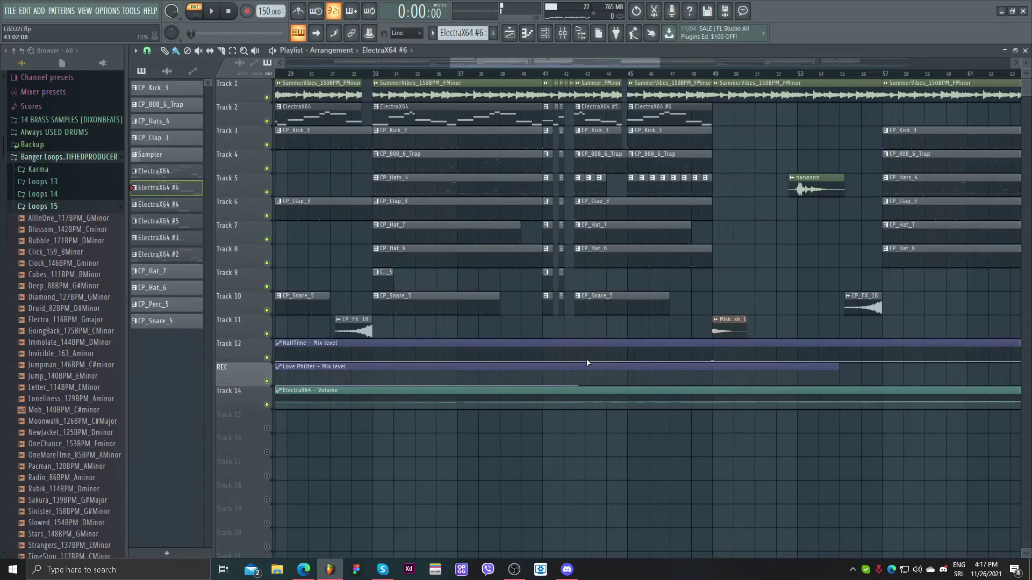
scroll(586, 363, down, 8)
scroll(616, 148, up, 7)
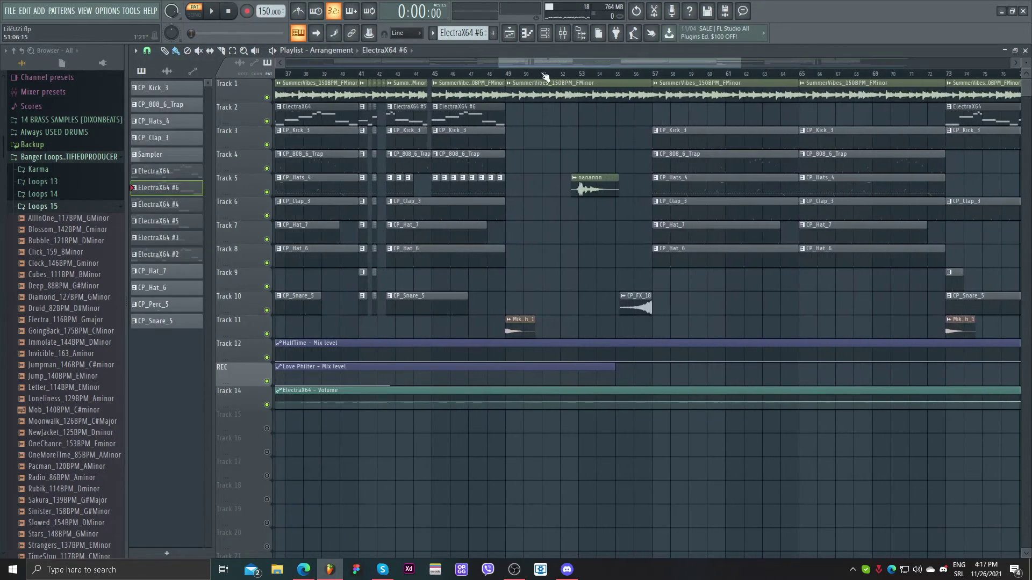
mouse_move(507, 80)
mouse_down()
mouse_move(622, 79)
mouse_move(514, 80)
mouse_up()
scroll(565, 205, down, 3)
key(ctrl+s)
scroll(623, 80, down, 3)
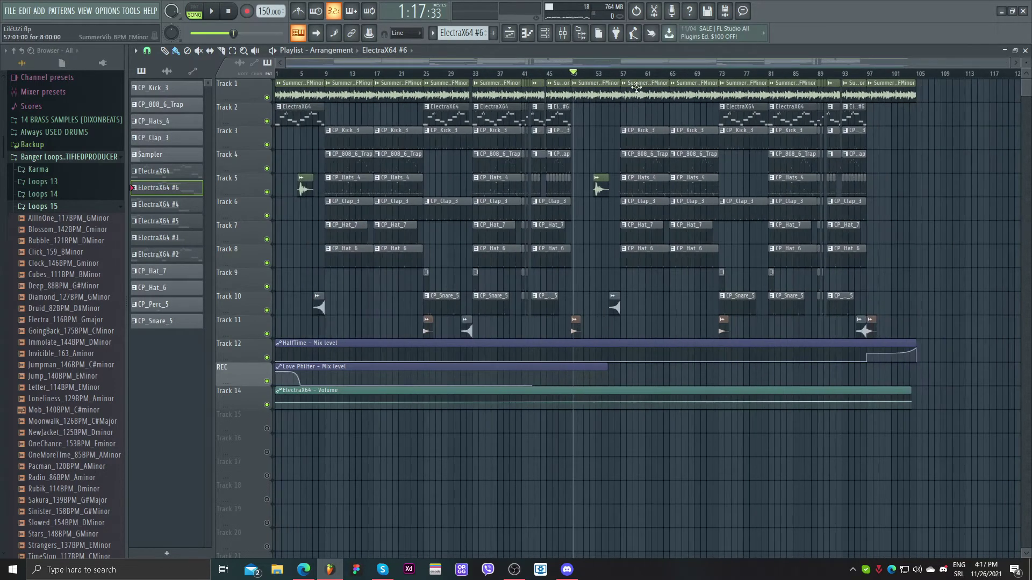
Play the outro around bar 97, where the HalfTime mix level automation rises, and stop playback
drag(632, 75, 897, 78)
scroll(895, 85, up, 5)
click(782, 76)
scroll(854, 188, down, 2)
key(space)
scroll(831, 258, down, 3)
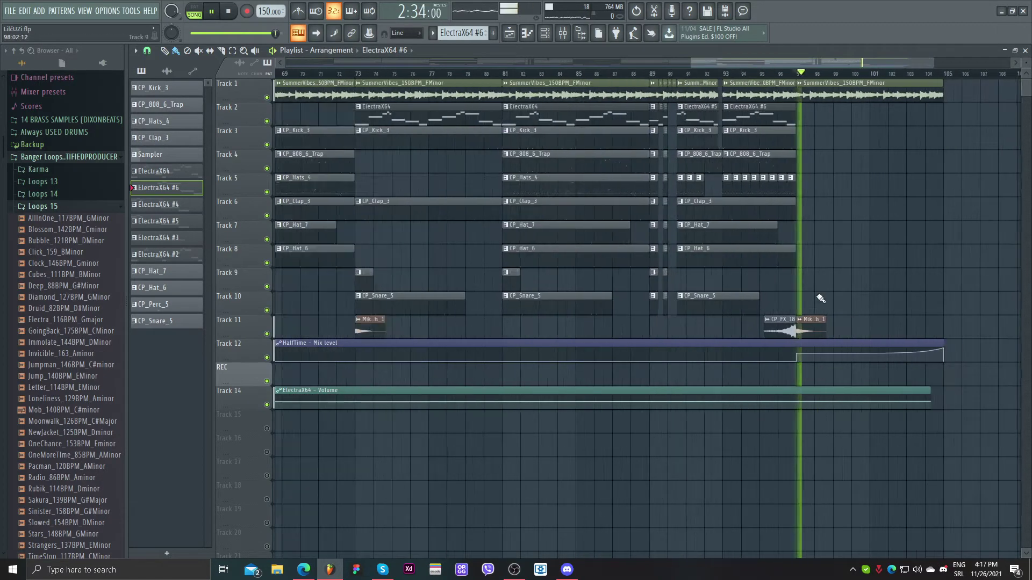
scroll(816, 328, down, 2)
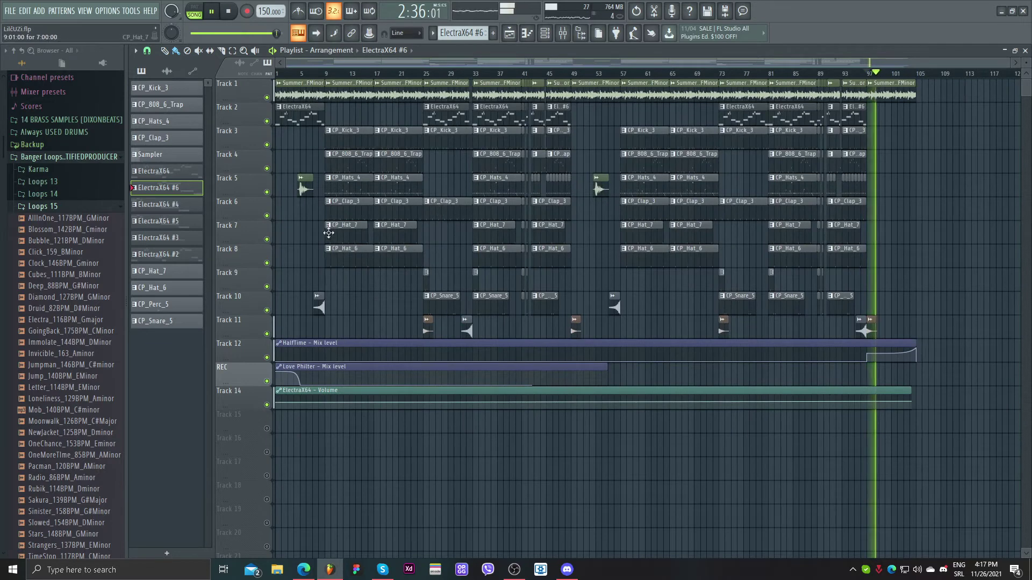
key(space)
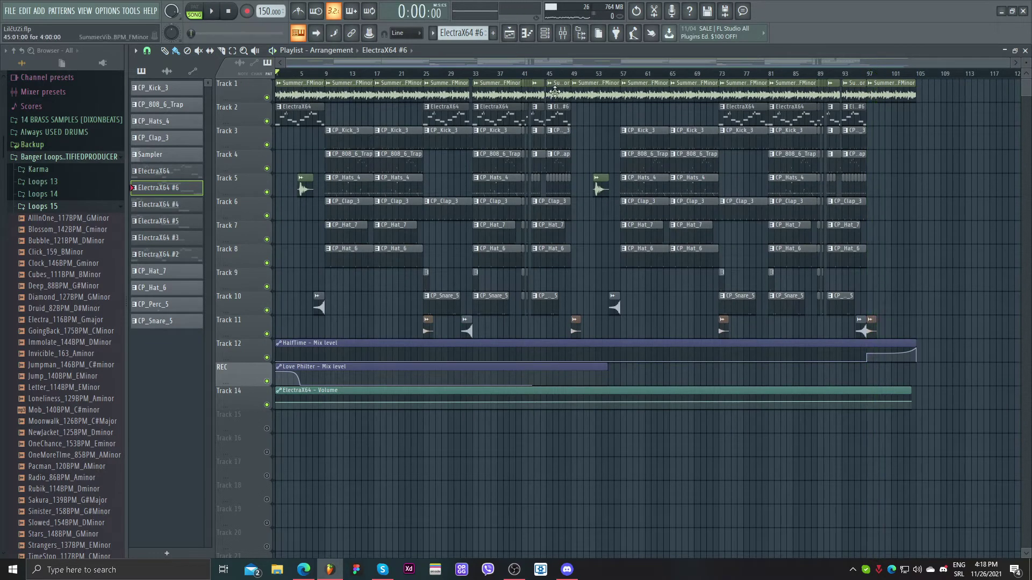
Open the mixer, select the SummerVibes loop's insert with HalfTime and play the intro
click(563, 33)
click(351, 218)
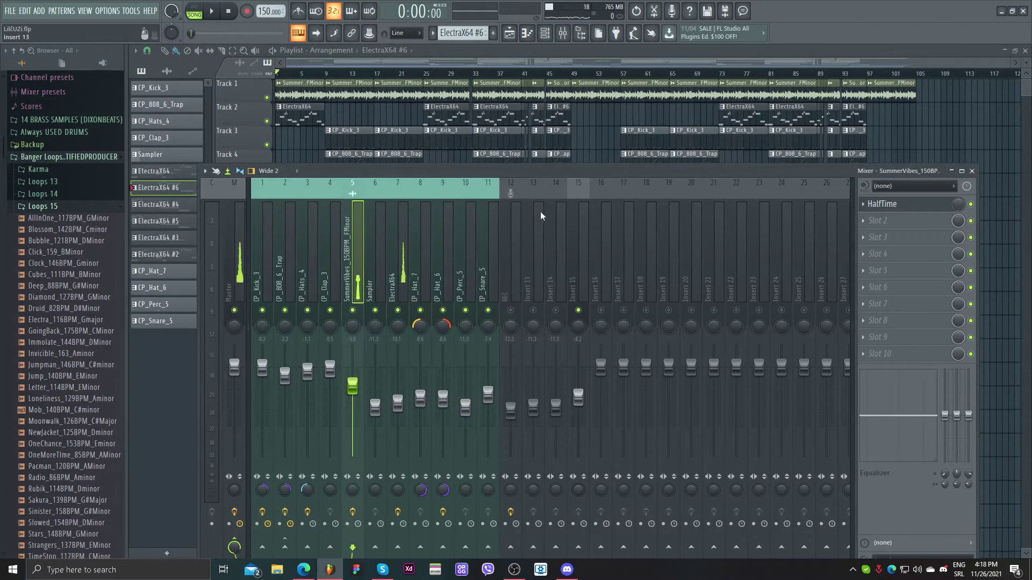
key(space)
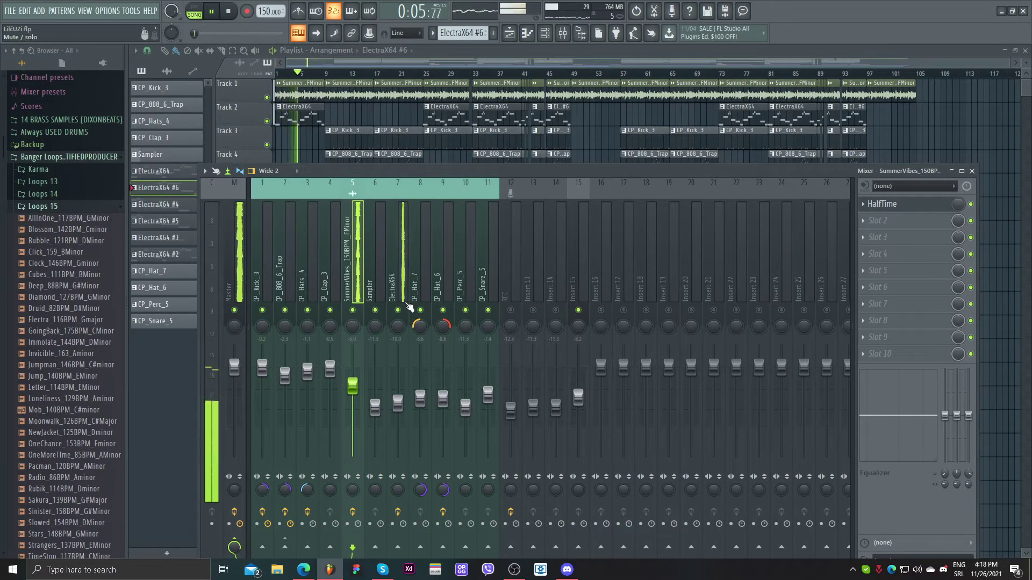
key(space)
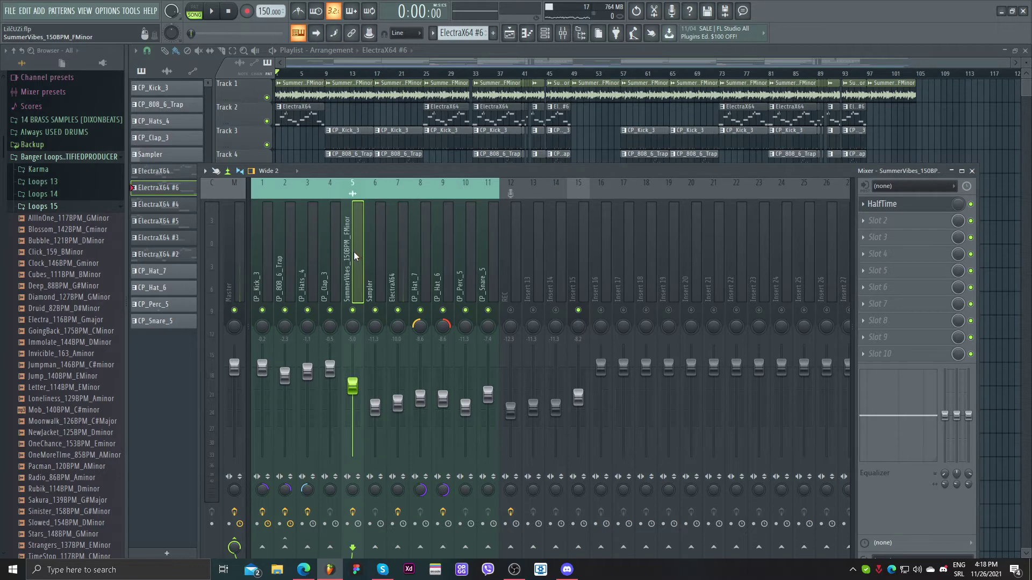
Select the ElectraX64 mixer insert, play the melody and examine its ValhallaVintageVerb reverb settings
click(390, 244)
key(space)
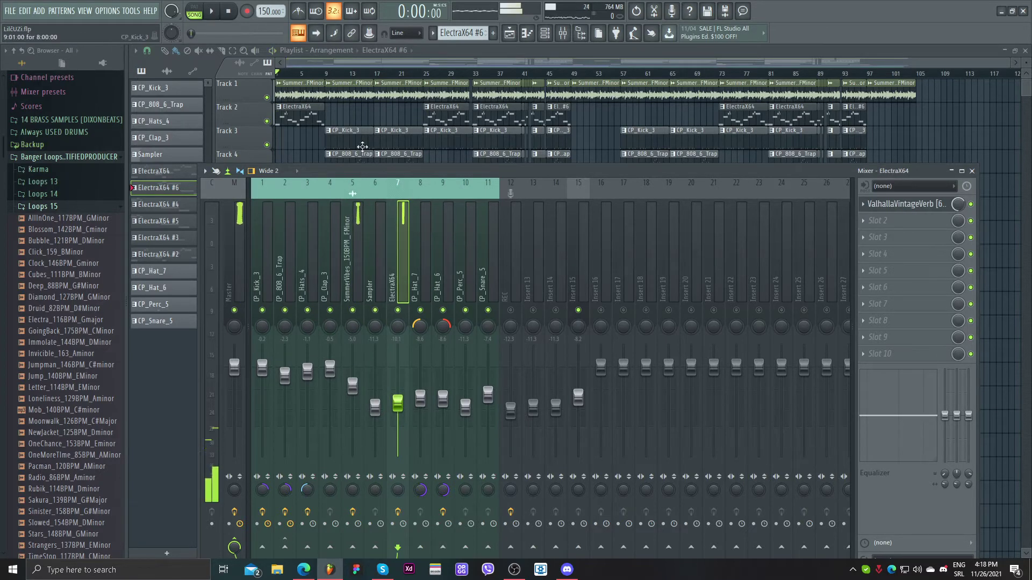
click(905, 205)
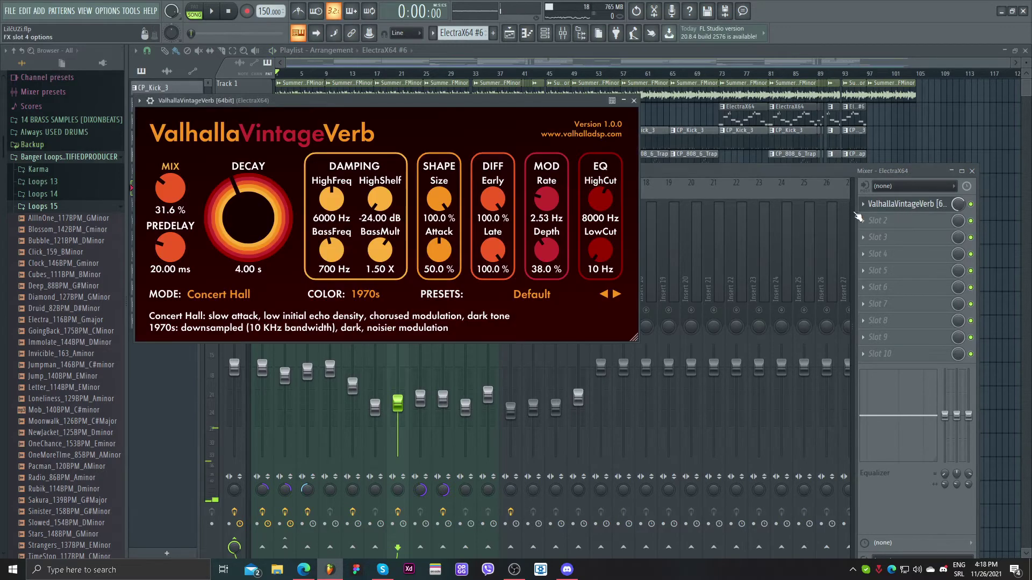
click(633, 101)
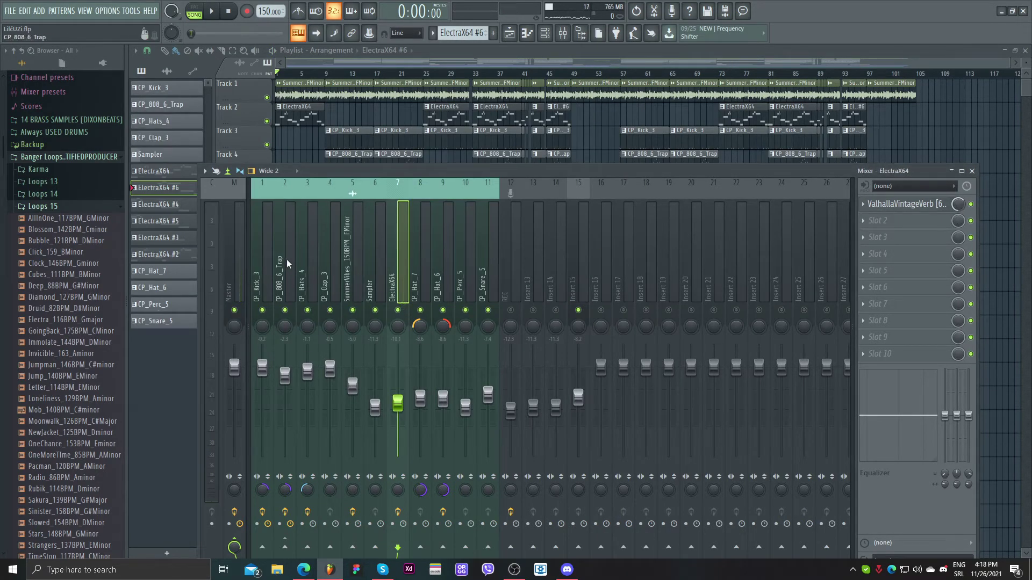
Solo the CP_Kick_3 track, play it from bar 9 and unmute the CP_808_6_Trap track alongside it
key(F9)
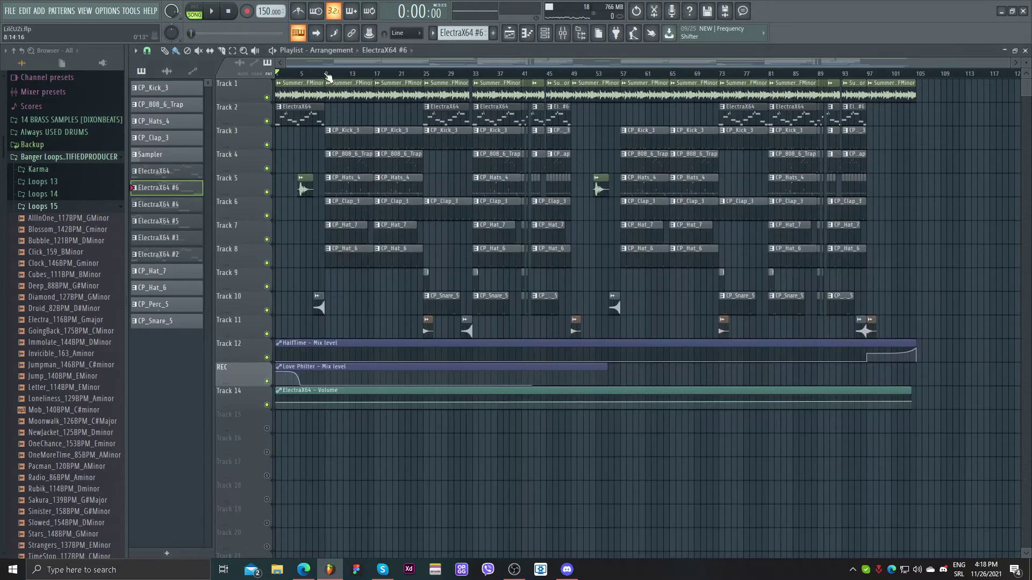
right_click(260, 145)
click(353, 111)
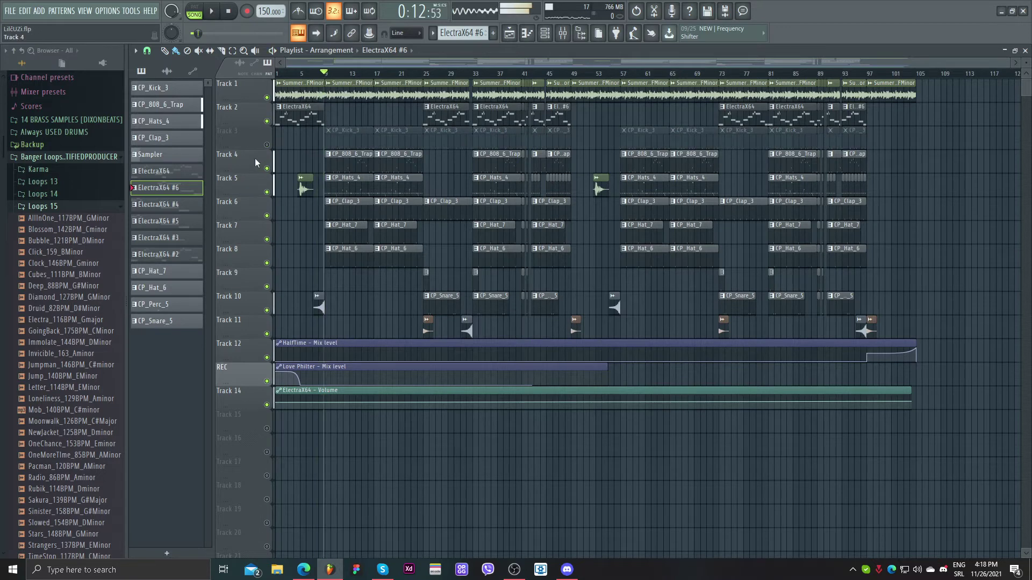
ctrl+click(267, 145)
key(space)
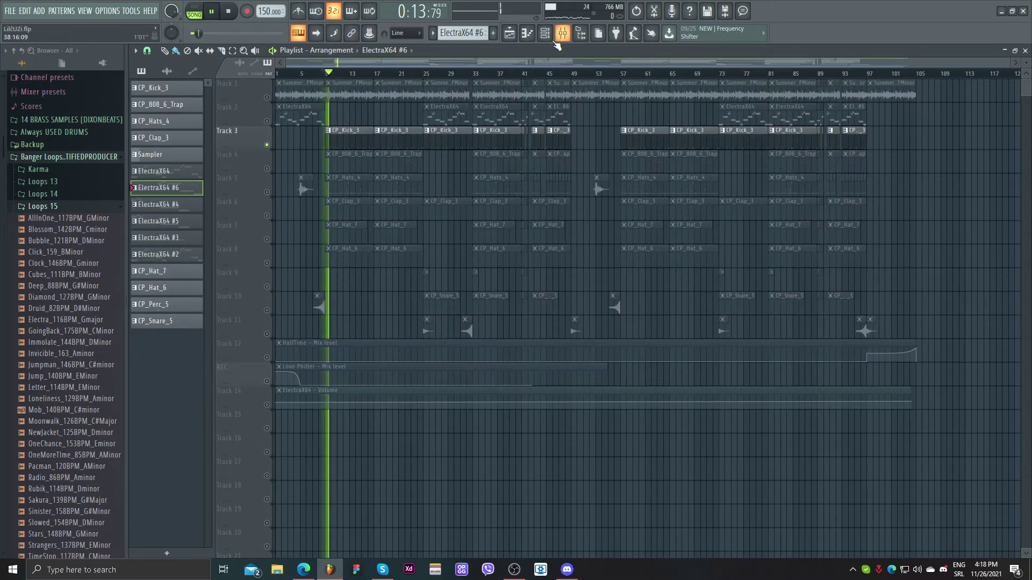
click(267, 168)
Inspect the CP_Kick_3 insert in the mixer and open the Fruity Limiter on the CP_808_6_Trap insert
key(F9)
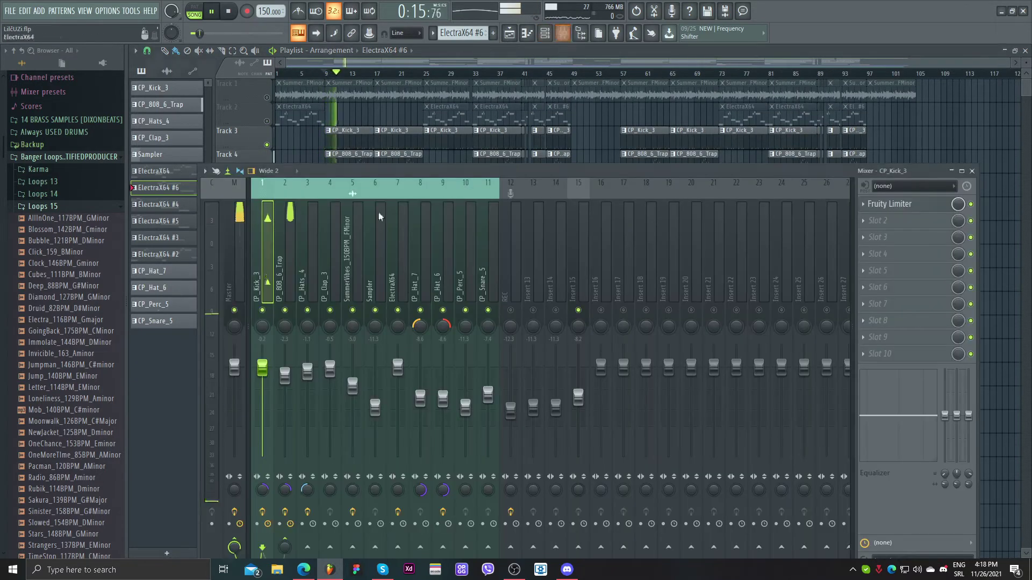
click(271, 269)
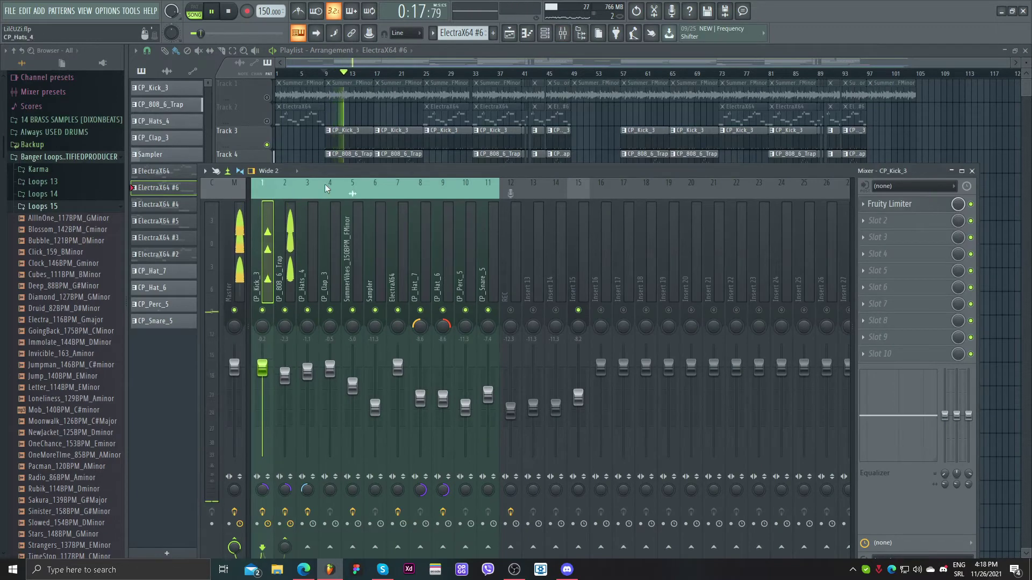
drag(336, 172, 341, 111)
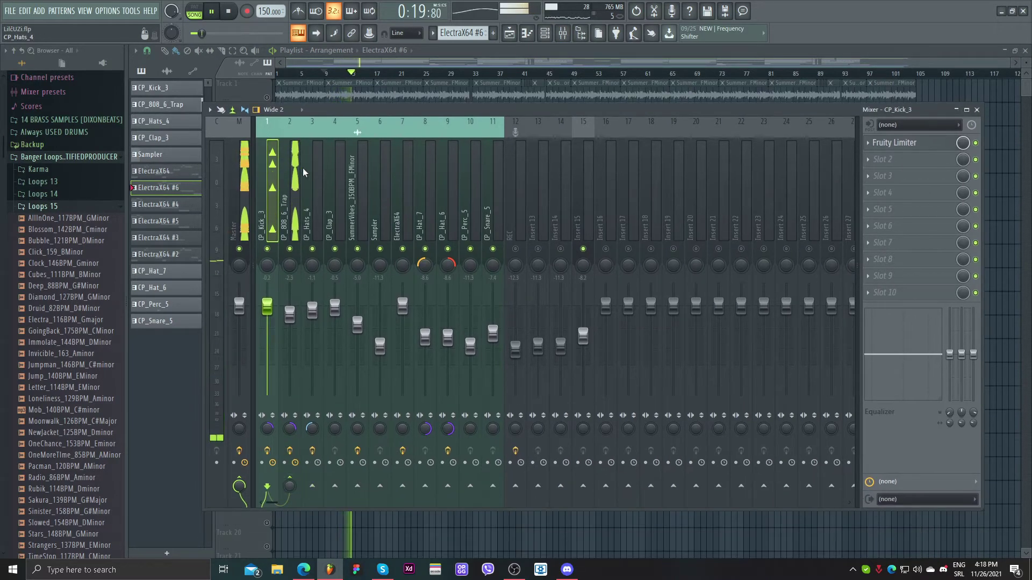
click(289, 450)
click(925, 147)
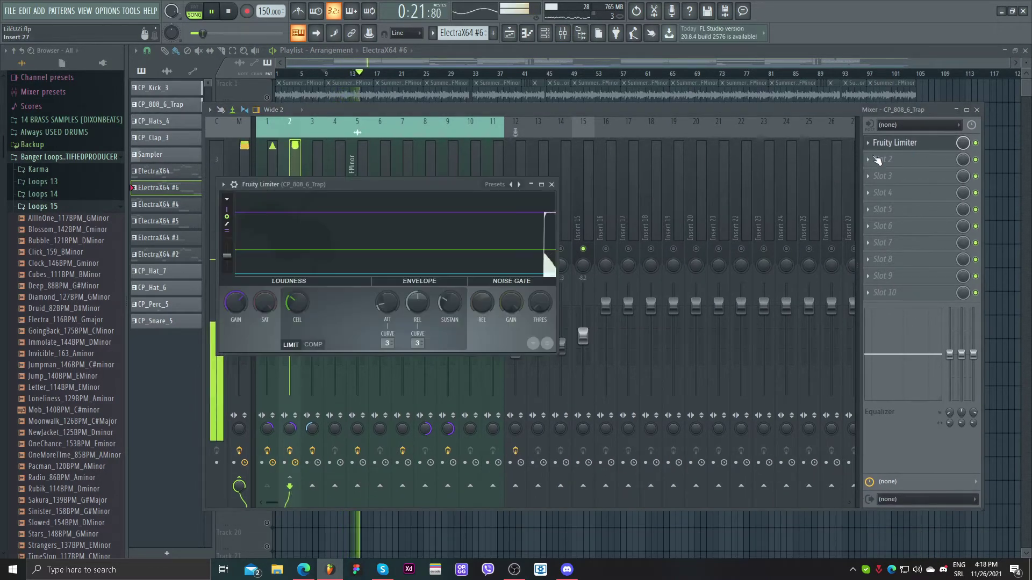
Examine the compressor settings of the Fruity Limiter on the CP_808_6_Trap insert, stop playback and close the plugin
click(313, 345)
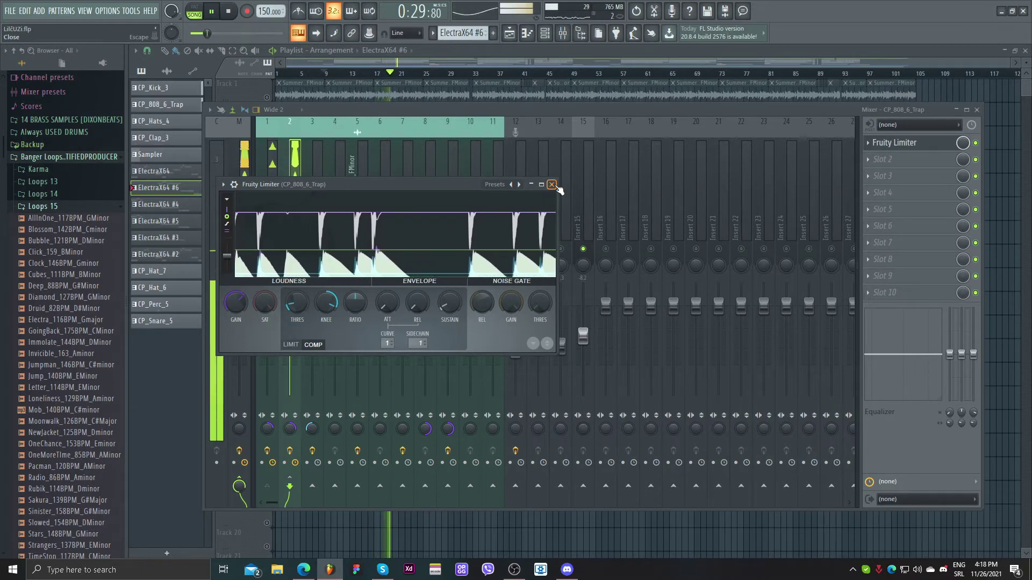
key(space)
click(552, 185)
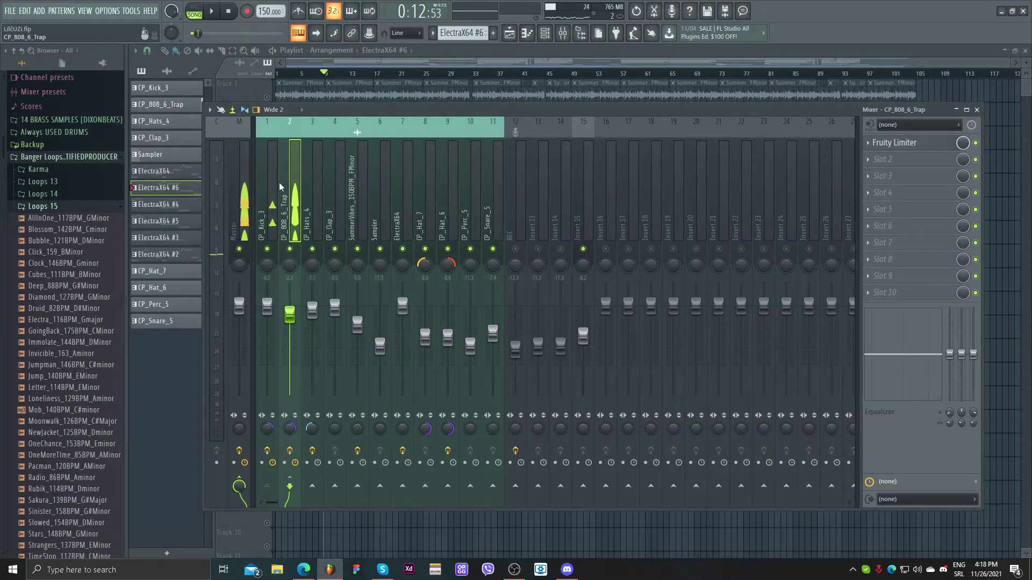
Inspect the CP_Hats_4 insert and the stereo separation of the CP_Kick_3 insert, and briefly play the kick and 808
click(311, 176)
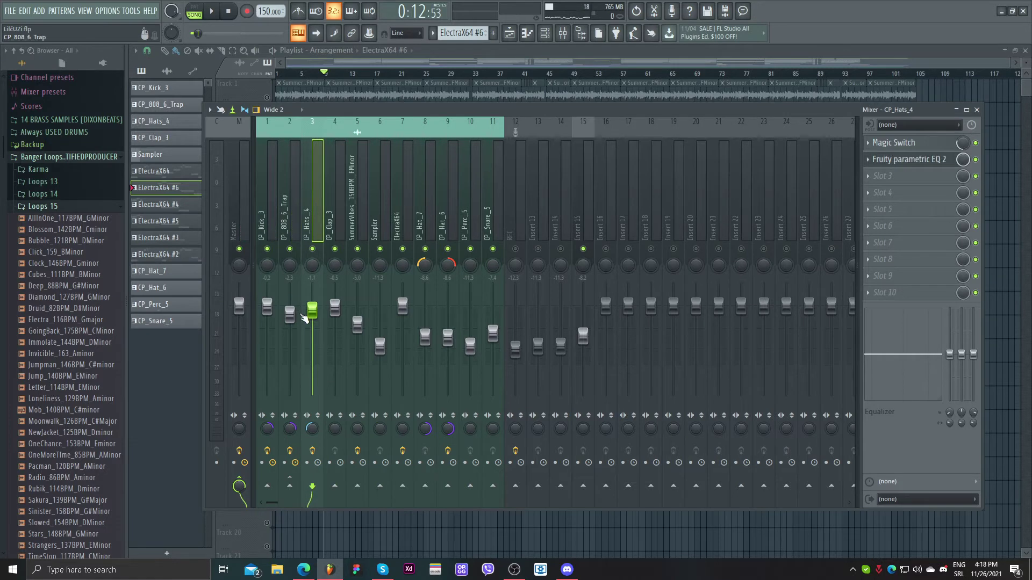
drag(268, 434, 269, 433)
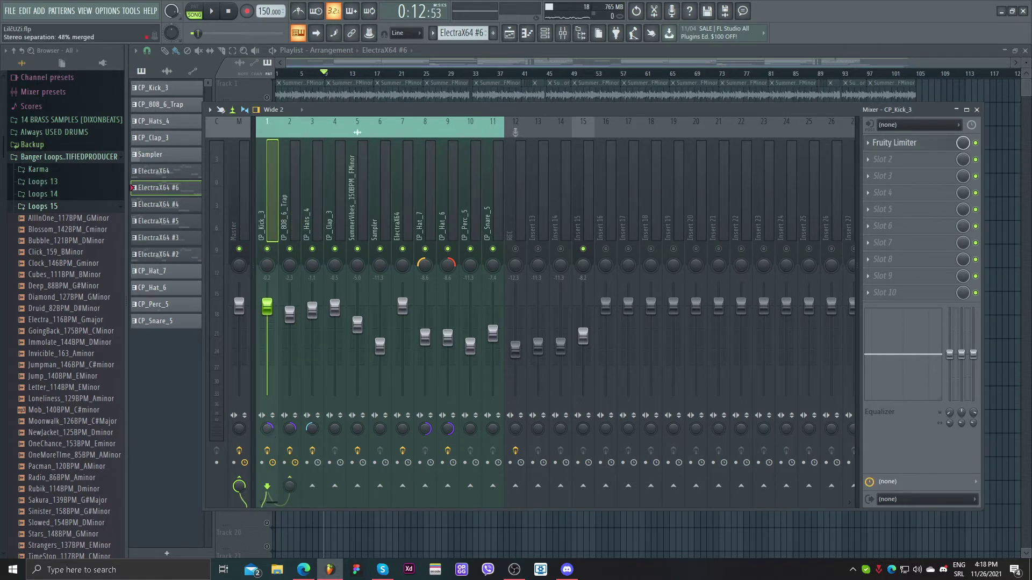
key(space)
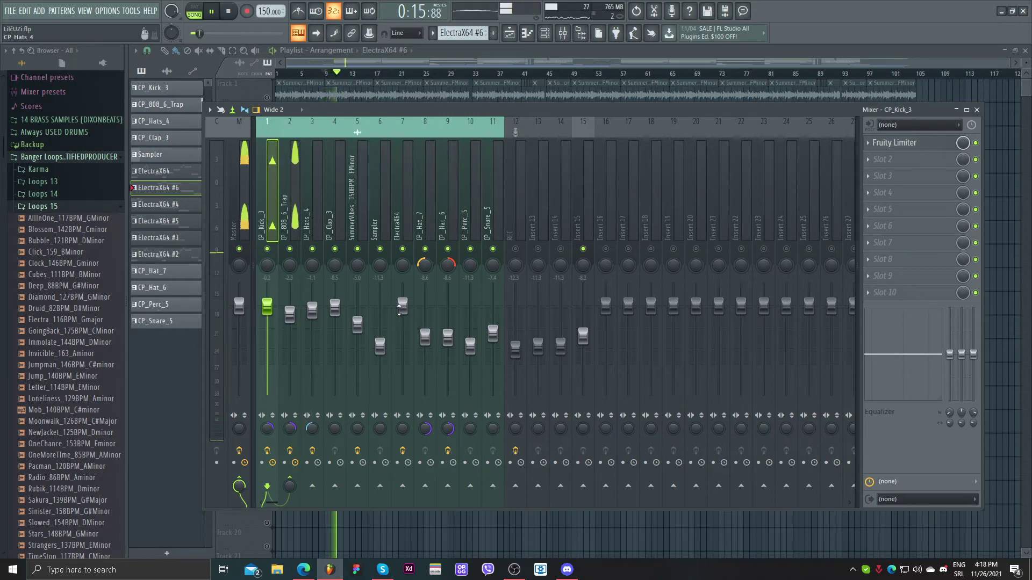
key(space)
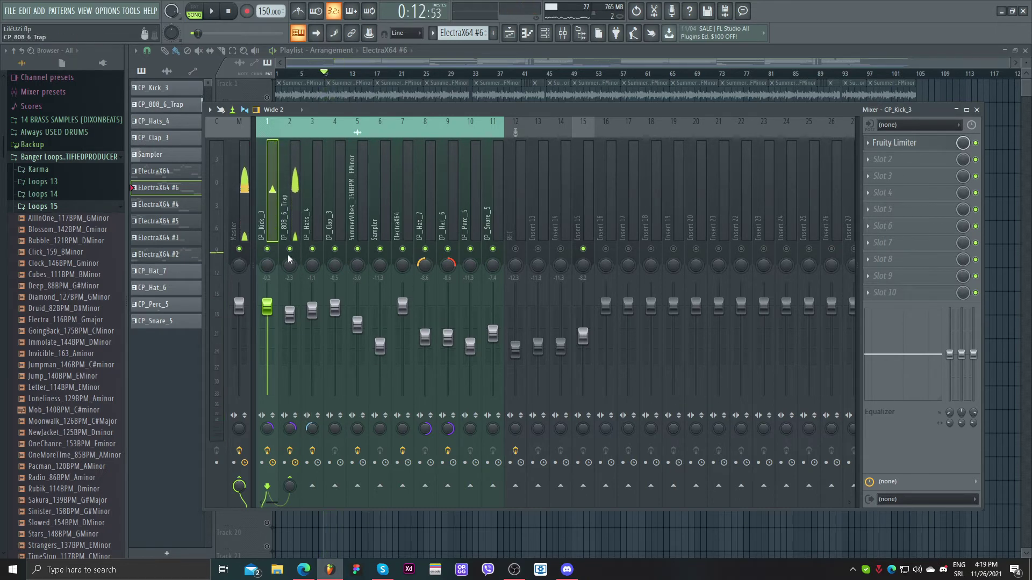
Mute the CP_Kick_3 and CP_808_6_Trap mixer inserts and leave only the CP_Hat_7 and CP_Hat_6 playlist tracks active
drag(289, 250, 267, 249)
drag(419, 76, 315, 76)
scroll(323, 98, up, 2)
click(267, 144)
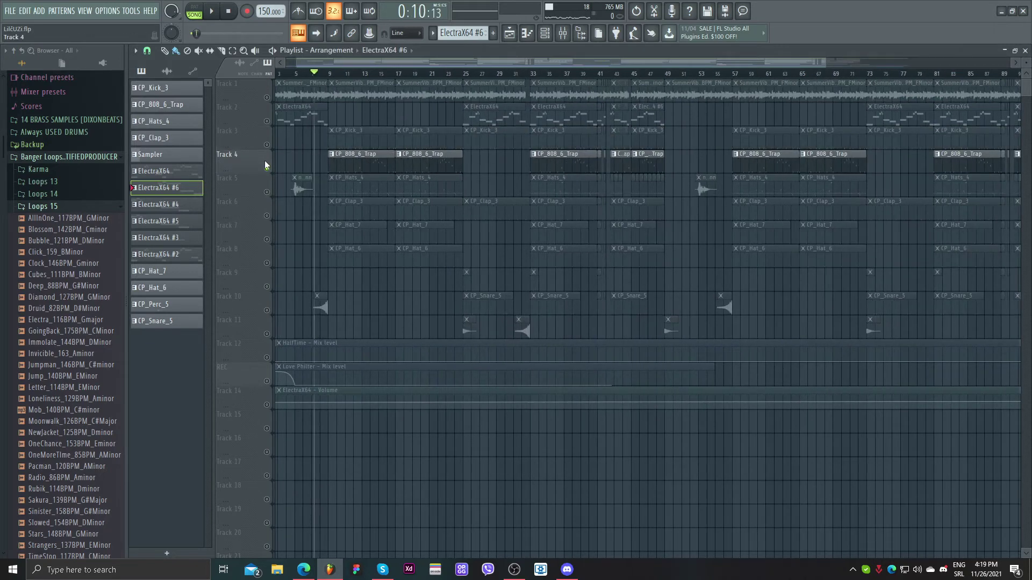
click(267, 263)
click(268, 240)
Play the two hat tracks, inspect the CP_Hat_7 and CP_Hat_6 mixer inserts and view the Fruity Reeverb 2 on CP_Hat_6
click(562, 36)
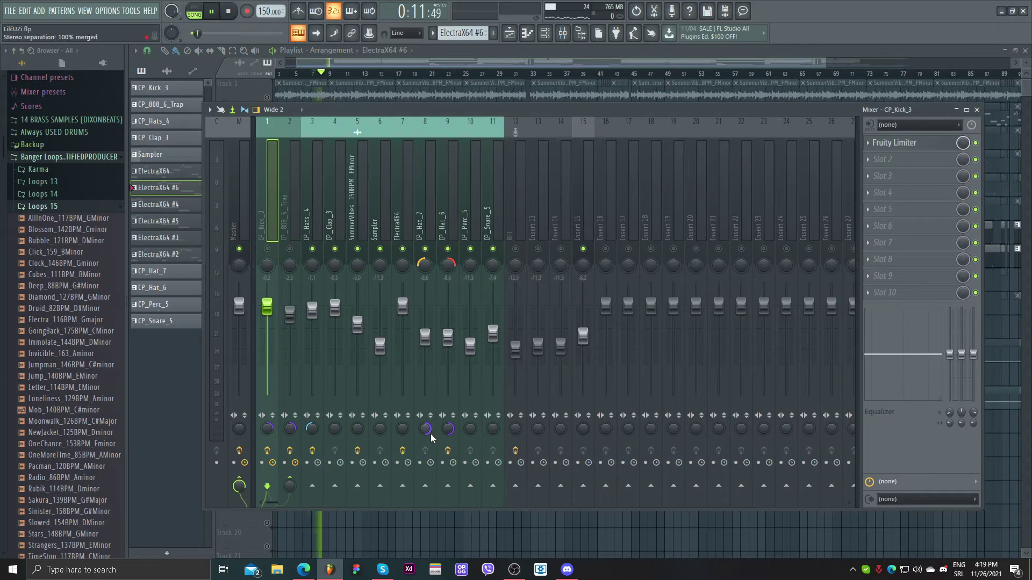
drag(362, 63, 349, 64)
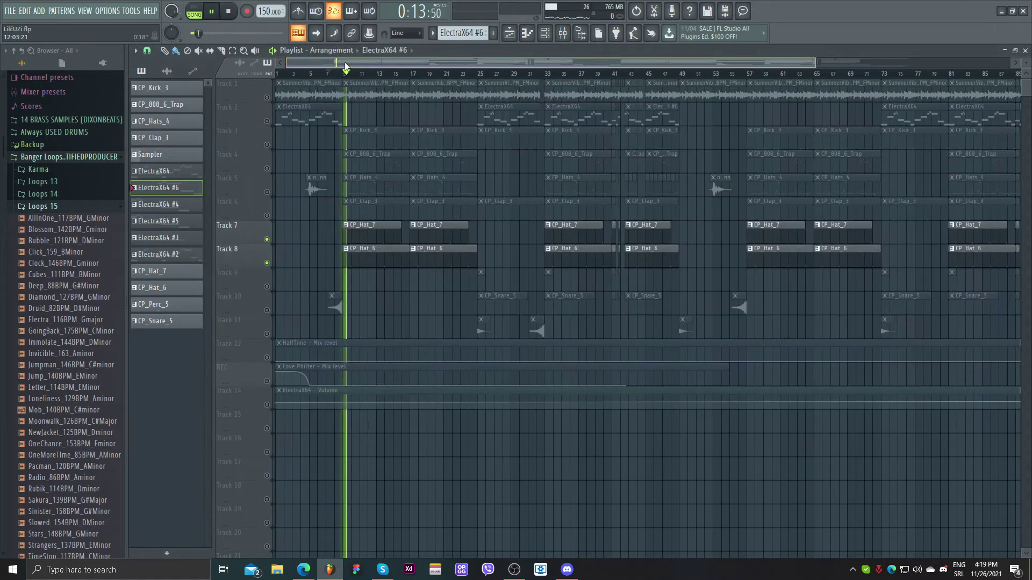
click(563, 35)
click(427, 173)
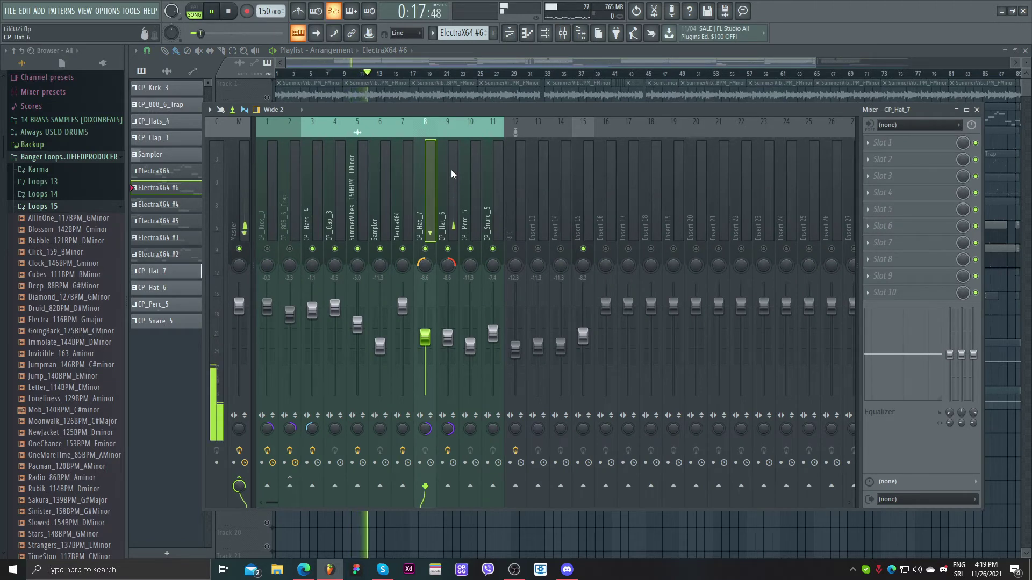
click(450, 173)
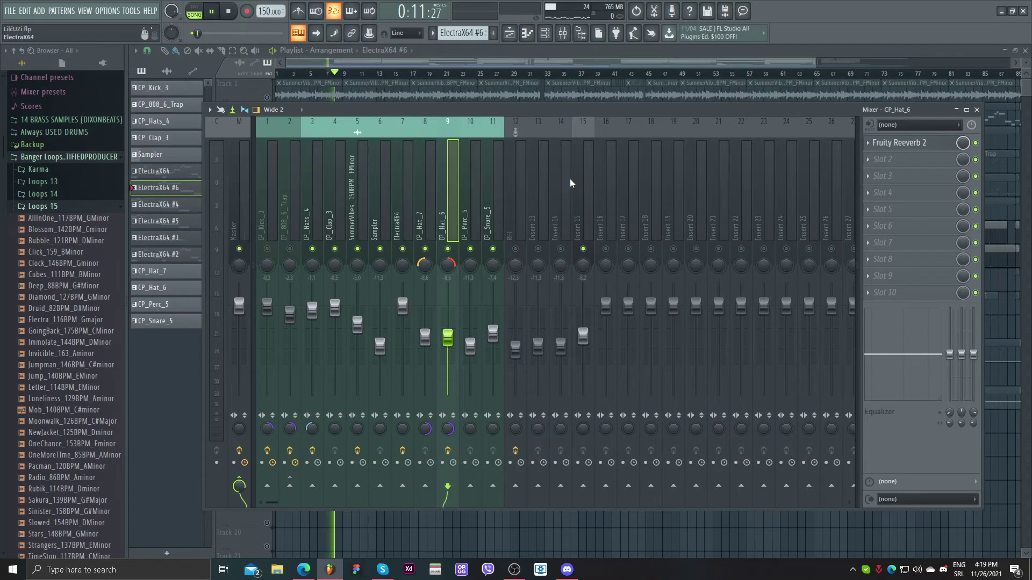
click(898, 142)
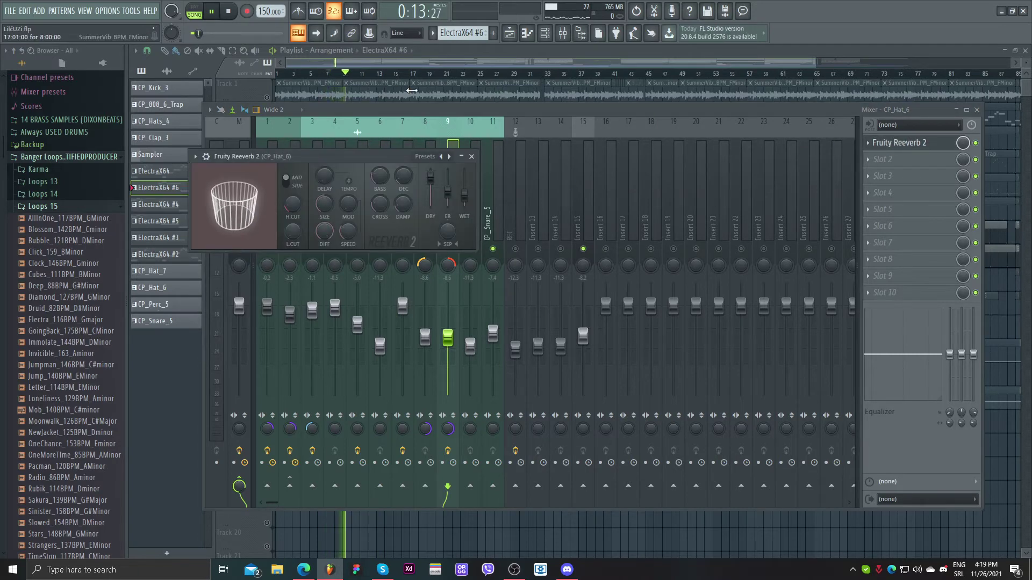
click(975, 144)
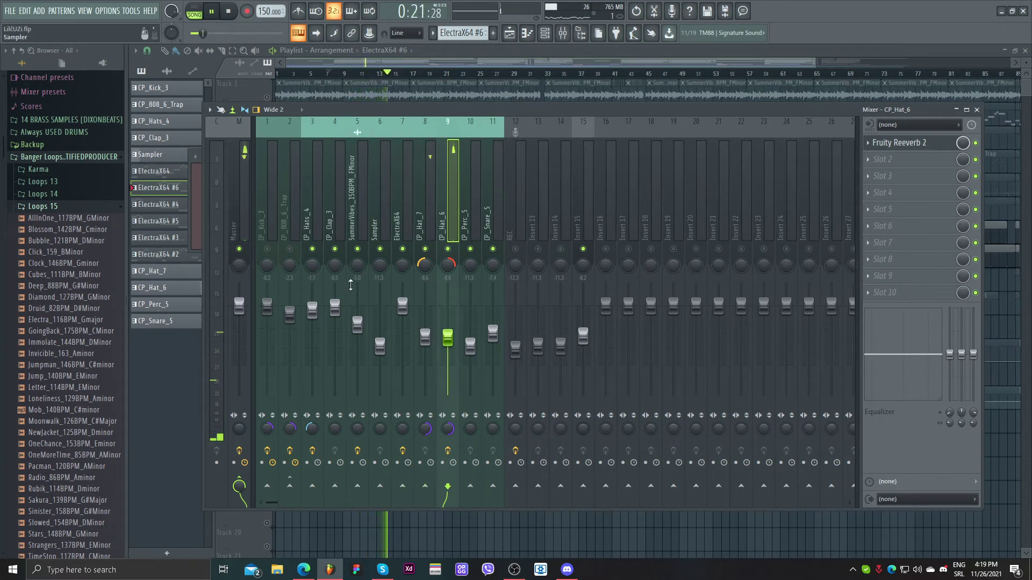
Select the CP_Hats_4 insert, solo the CP_Clap_3 playlist track, unmute the CP_Hats_4 track and play both with the mixer open
click(315, 180)
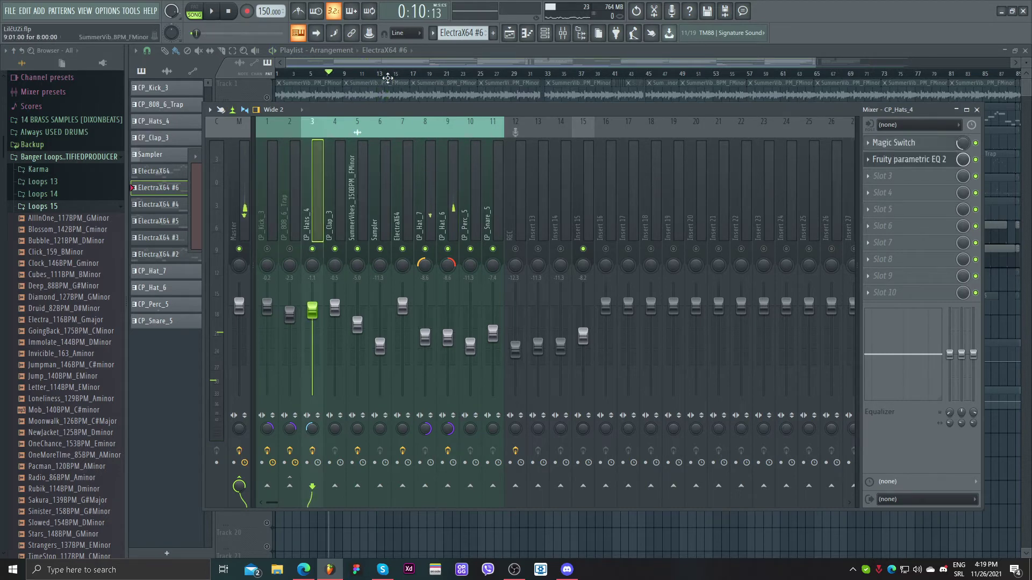
key(F9)
right_click(266, 215)
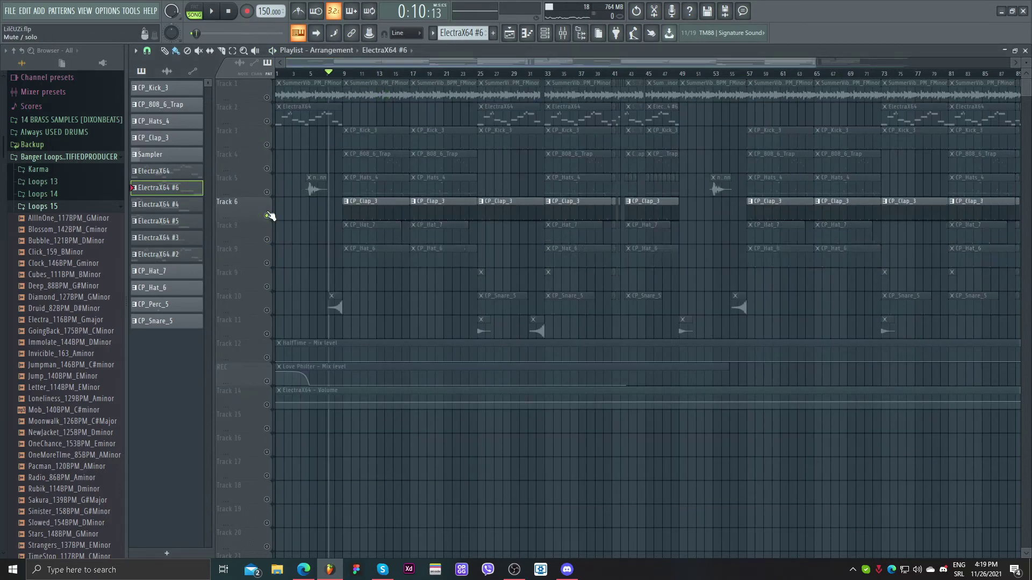
right_click(267, 197)
click(266, 193)
key(space)
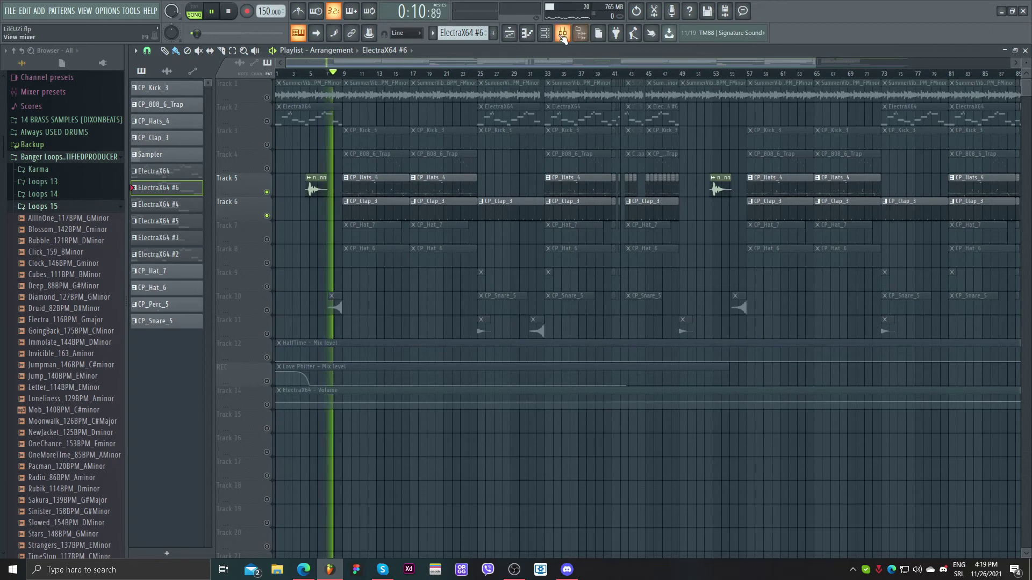
key(F9)
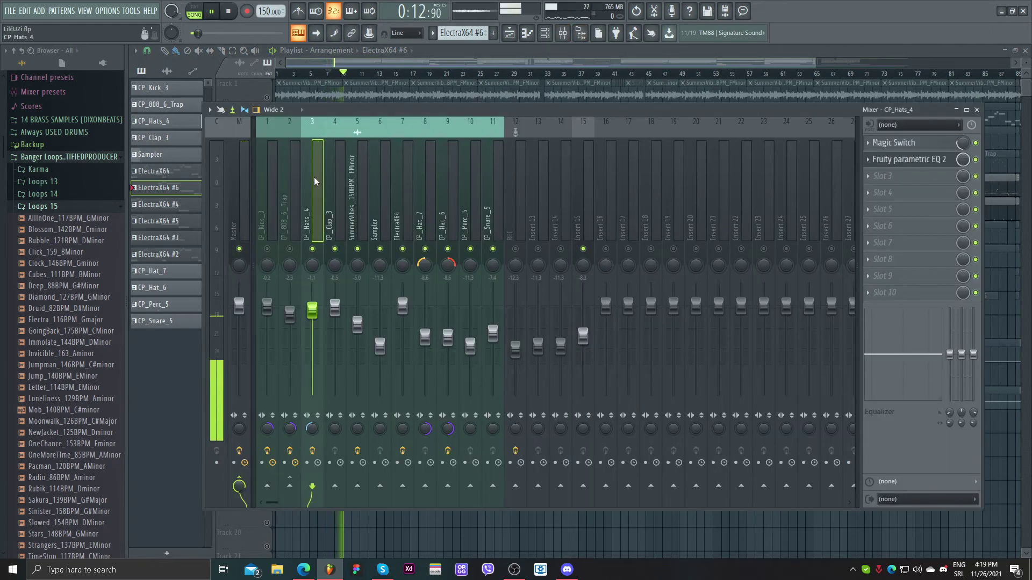
Examine the Fruity parametric EQ 2 curve on the CP_Hats_4 insert and select the CP_Clap_3 insert
click(908, 159)
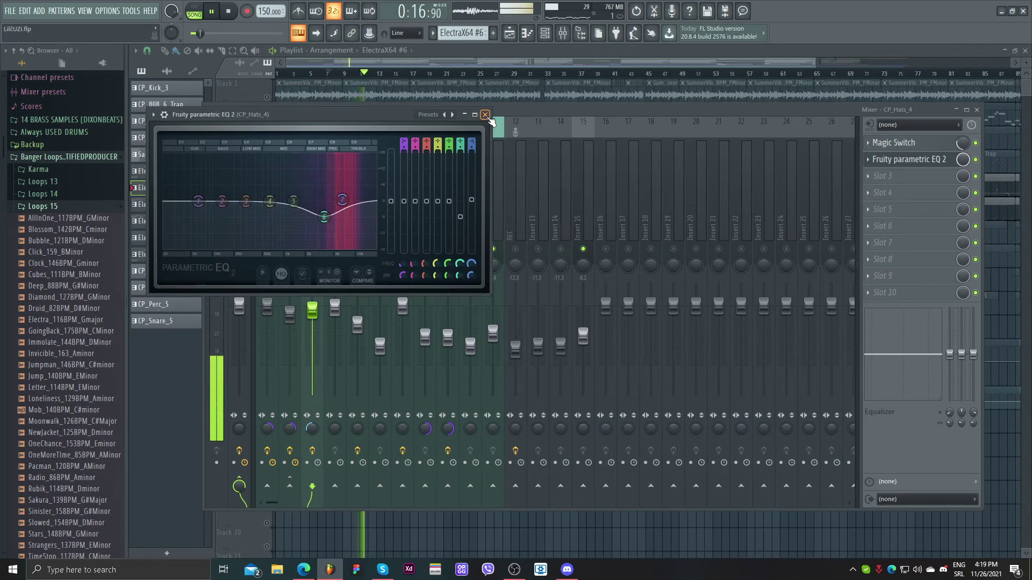
click(485, 115)
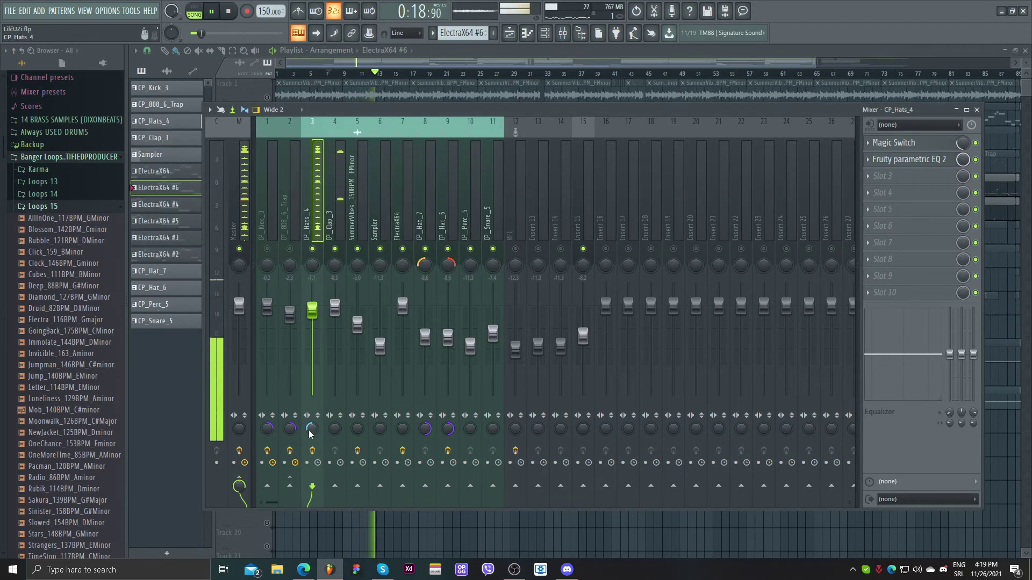
click(341, 210)
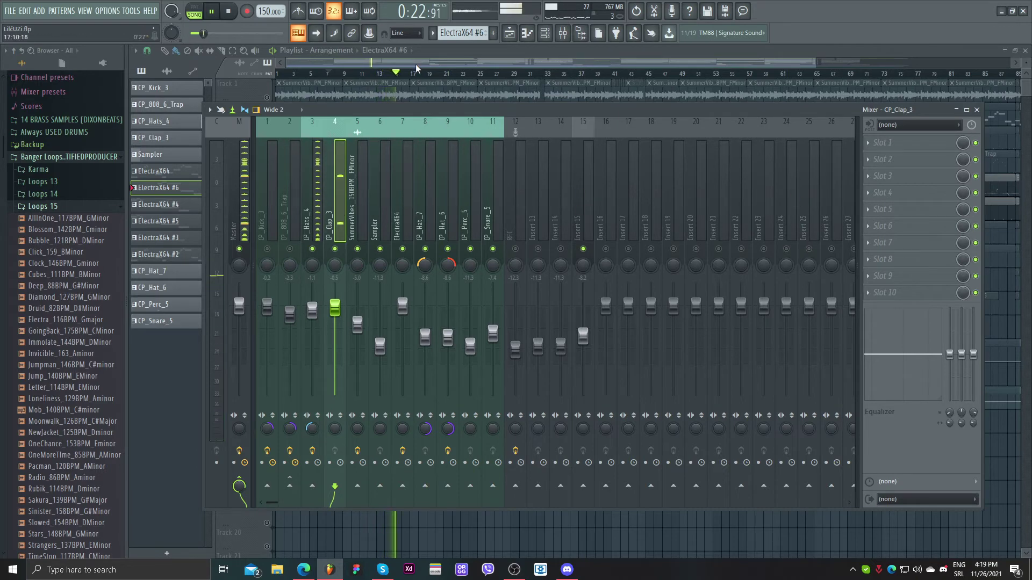
Stop playback and examine the CP_Clap_3 sample settings from the channel rack
key(F9)
key(space)
key(F6)
click(393, 239)
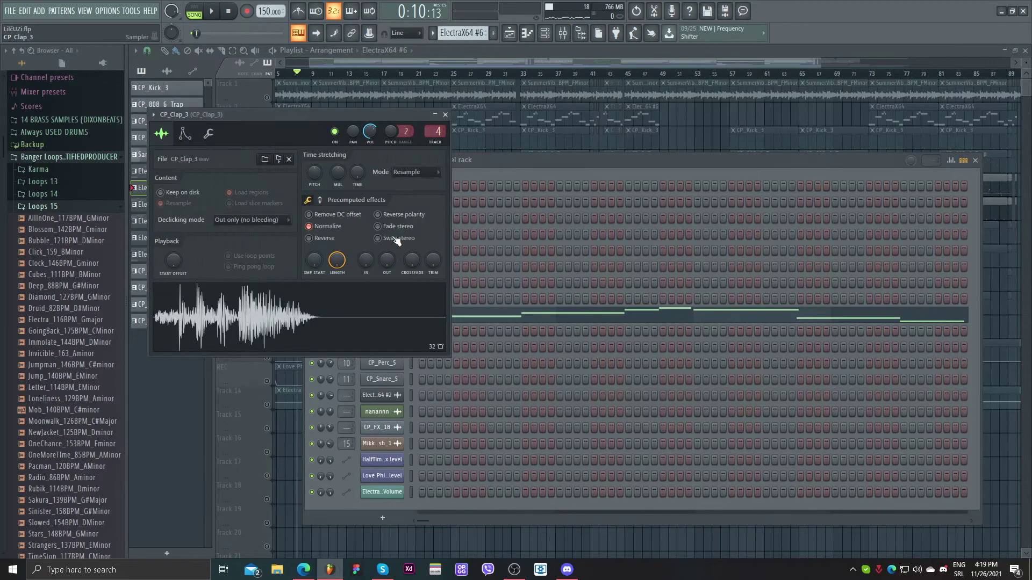
click(446, 115)
Unmute the CP_Snare_5 playlist track and play it together with the CP_Hats_4 and CP_Clap_3 tracks from bar 7
drag(469, 64, 368, 80)
scroll(375, 230, up, 3)
scroll(375, 230, down, 3)
scroll(330, 231, down, 2)
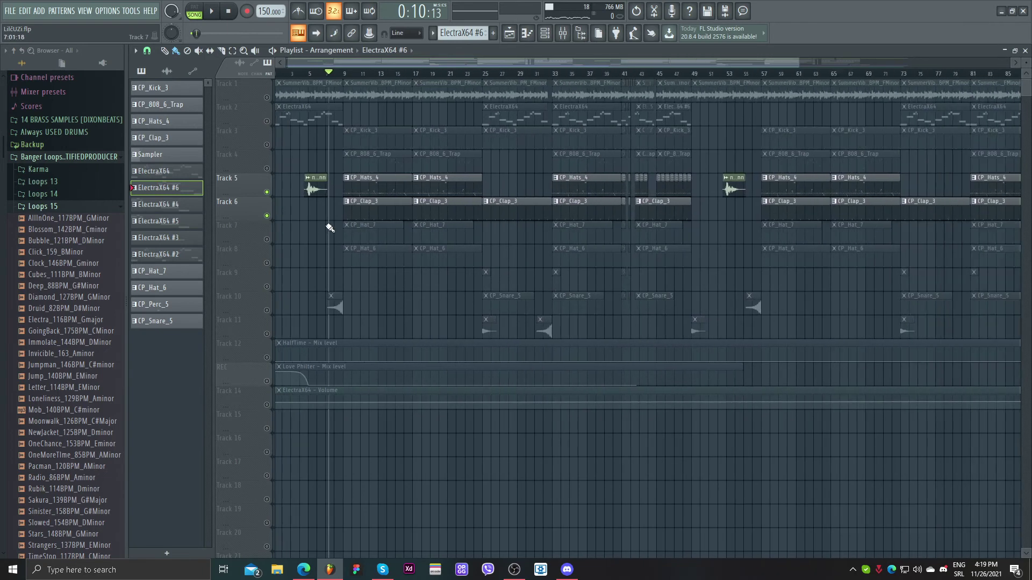
click(267, 310)
key(space)
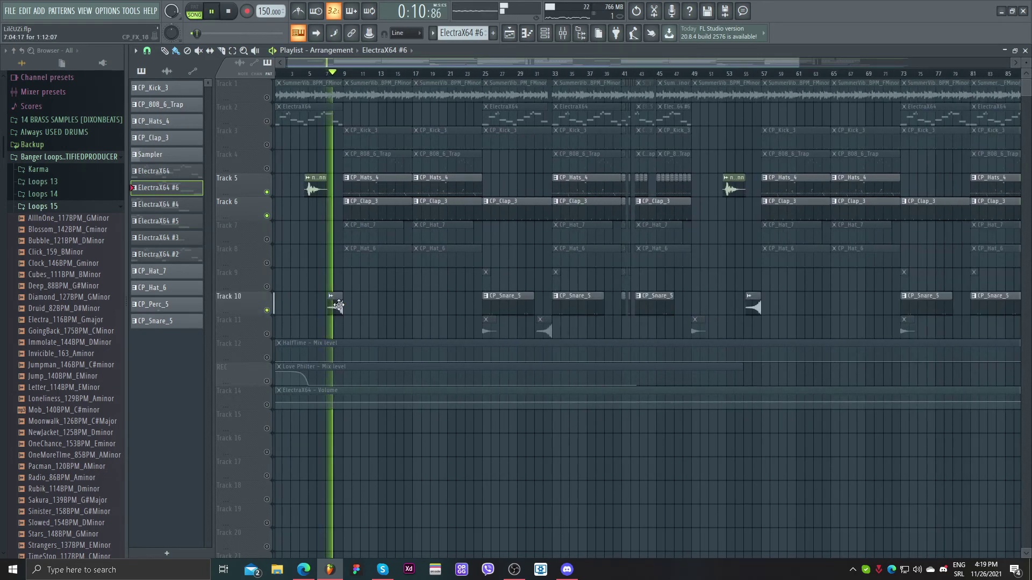
Open the mixer and unmute the CP_808_6_Trap and CP_Kick_3 inserts
click(562, 33)
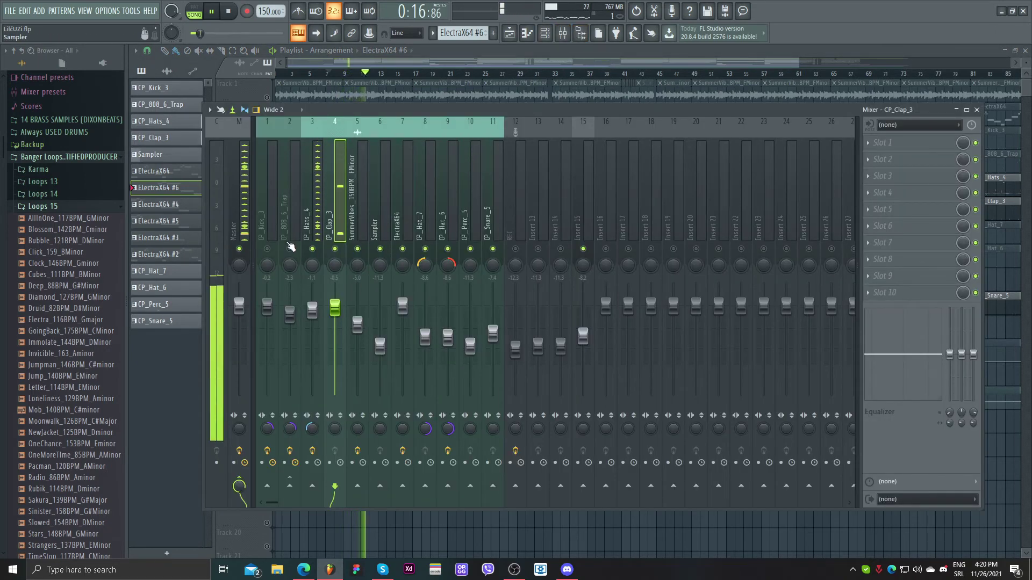
click(289, 249)
click(267, 249)
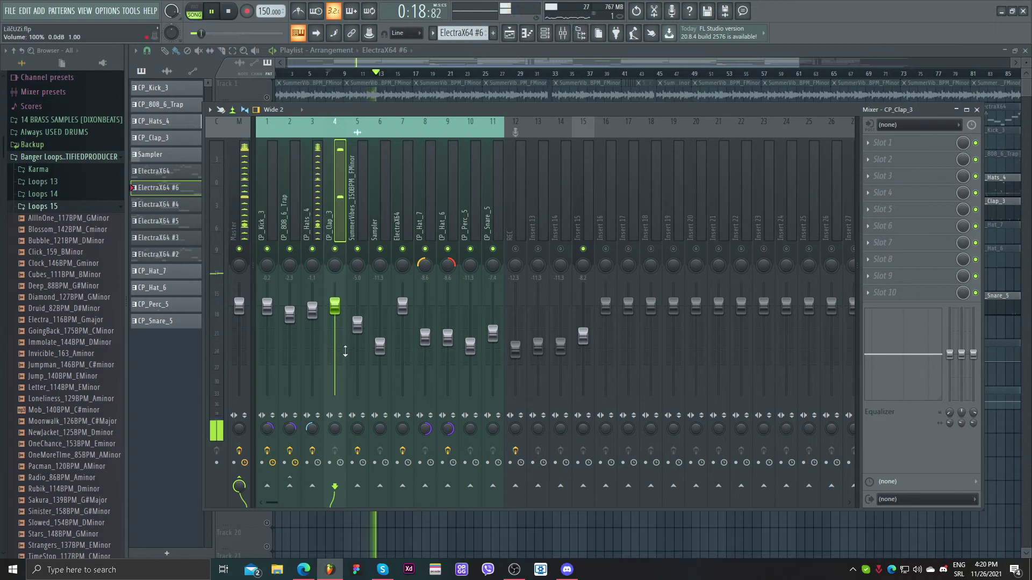
Nudge the CP_Clap_3 fader, set the Sampler insert's volume to 60% (-9.9 dB) and stop playback
drag(336, 309, 336, 310)
drag(390, 359, 390, 360)
key(space)
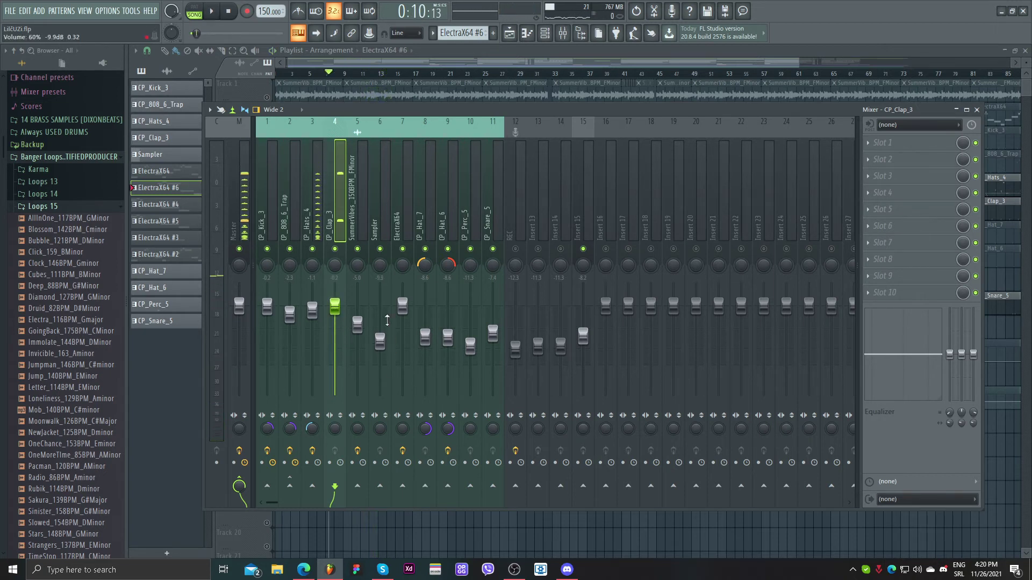
Select the Master insert in the mixer and examine its Fruity Multiband Compressor
drag(439, 109, 486, 112)
click(285, 137)
mouse_move(615, 111)
mouse_down()
mouse_move(569, 111)
mouse_move(594, 114)
mouse_up()
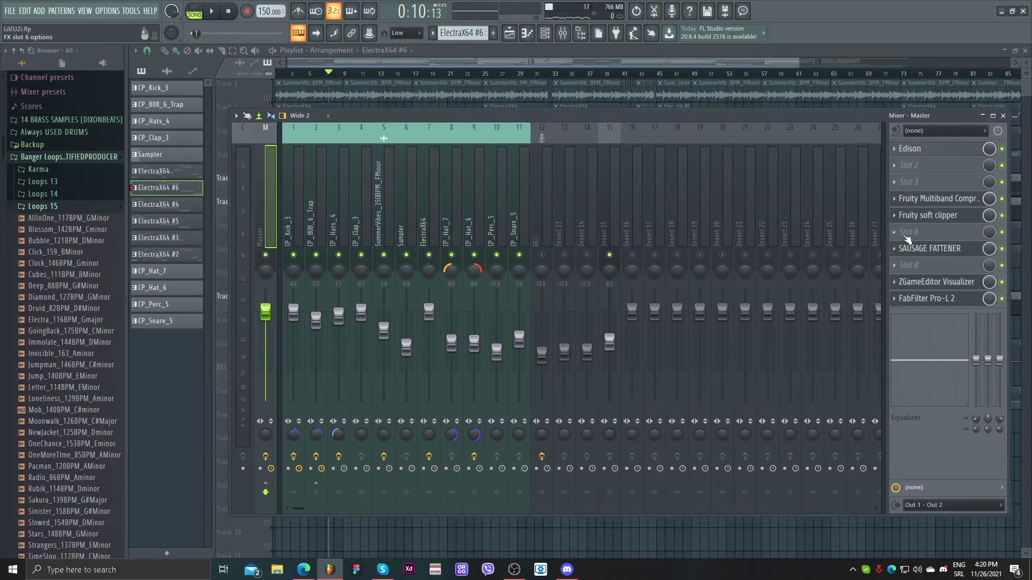
click(935, 199)
click(631, 171)
Examine the Fruity soft clipper and SAUSAGE FATTENER on the Master insert
click(932, 214)
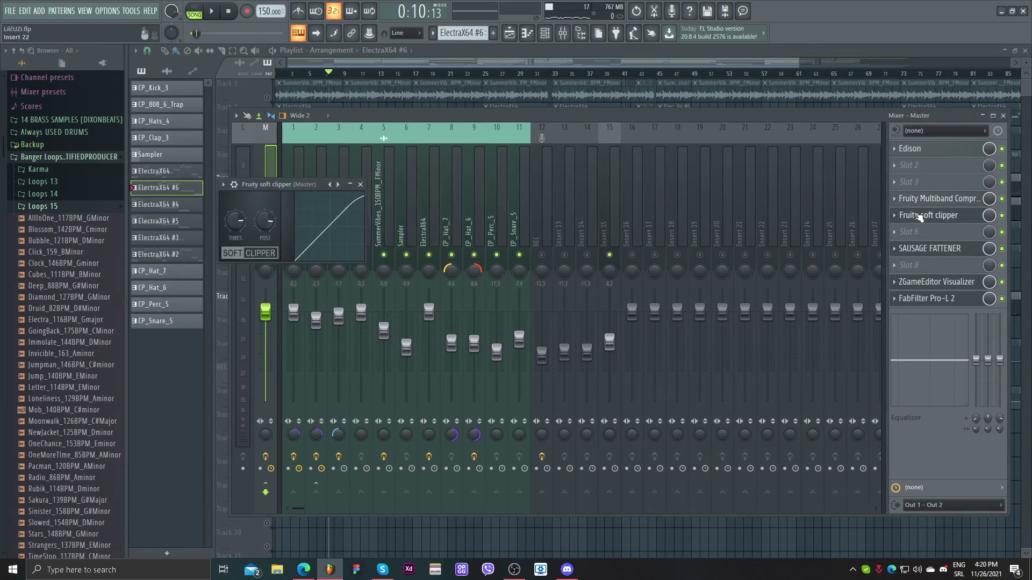
click(360, 186)
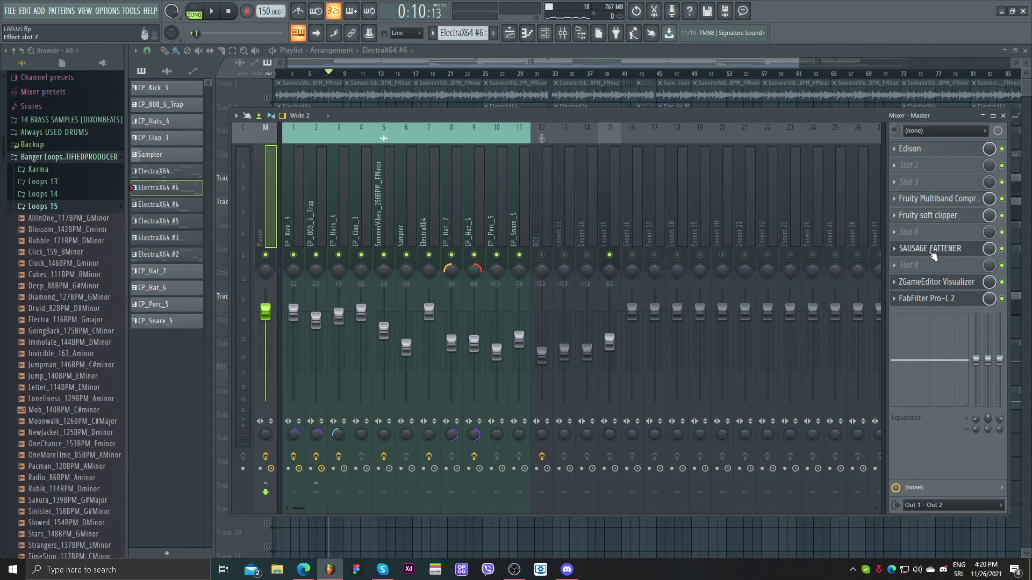
click(933, 250)
click(659, 119)
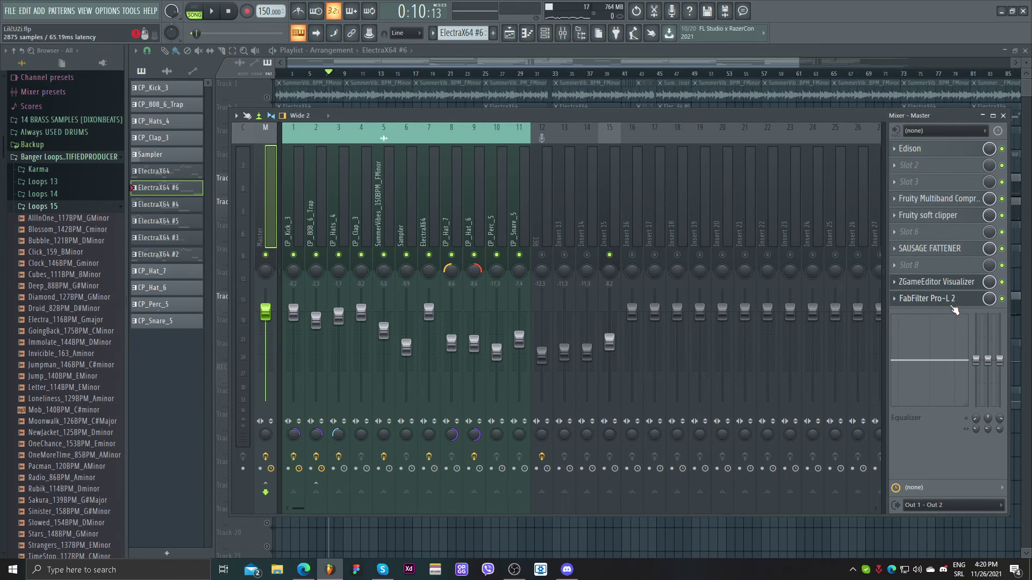
Return to the playlist with the whole arrangement in view and save the project
right_click(1019, 449)
scroll(885, 481, down, 2)
key(ctrl+s)
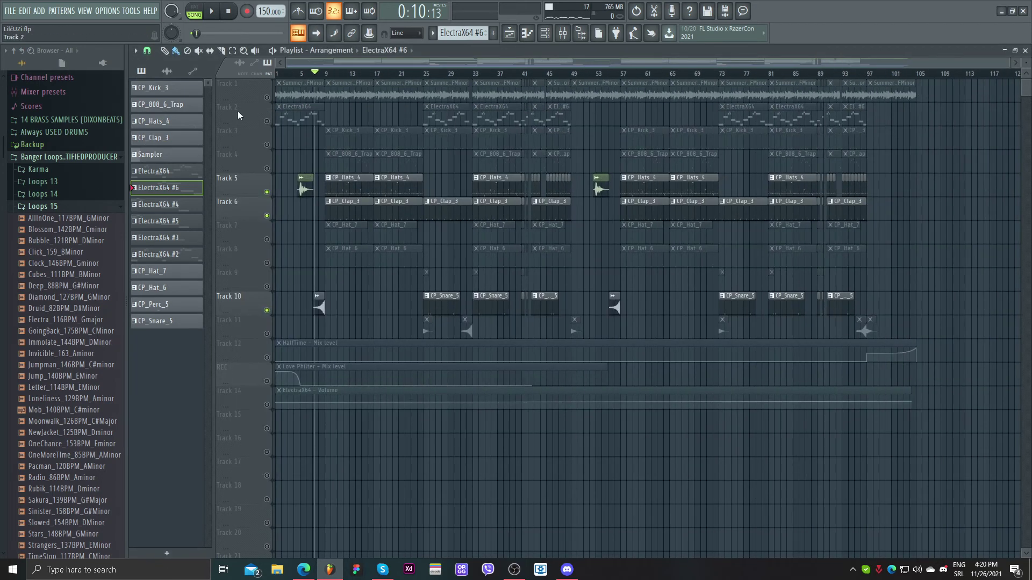
Unmute all playlist tracks and play the full arrangement from the start, watching the Master insert in the mixer
click(267, 98)
key(space)
key(F9)
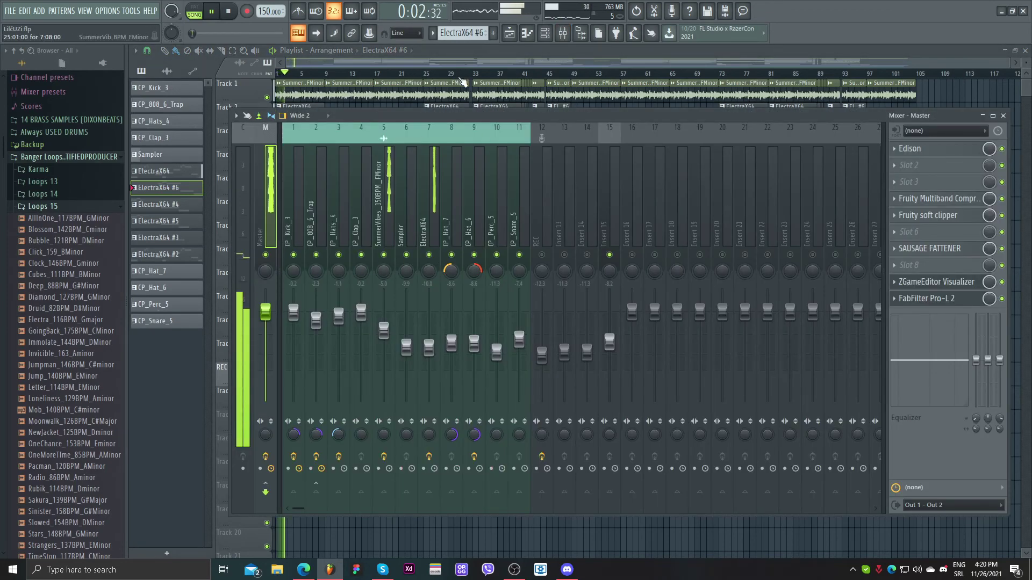
key(F9)
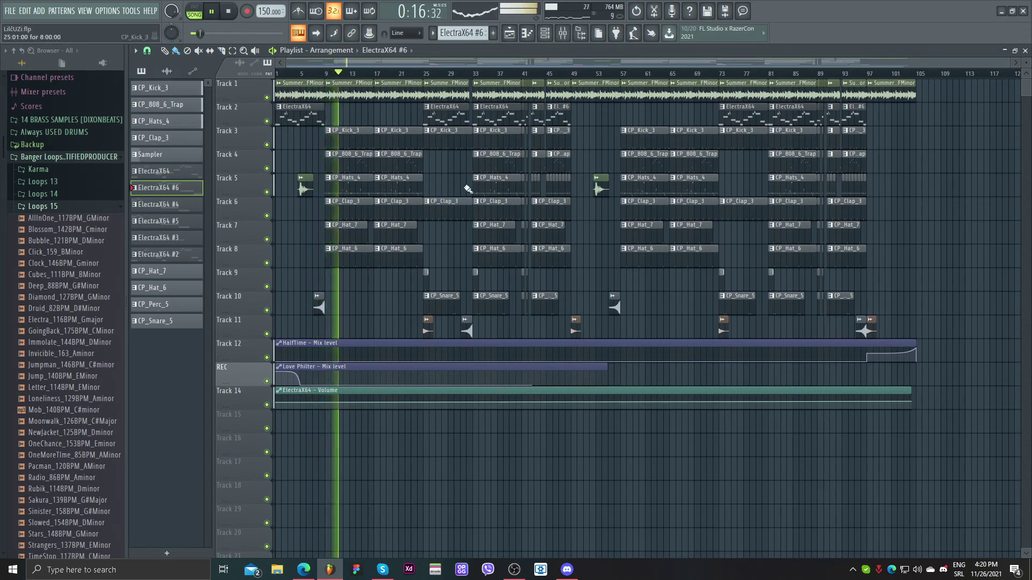
Stop playback and play the full mix from just before bar 41, where the tracks are cut into short clips
key(space)
scroll(521, 298, up, 3)
scroll(563, 188, up, 2)
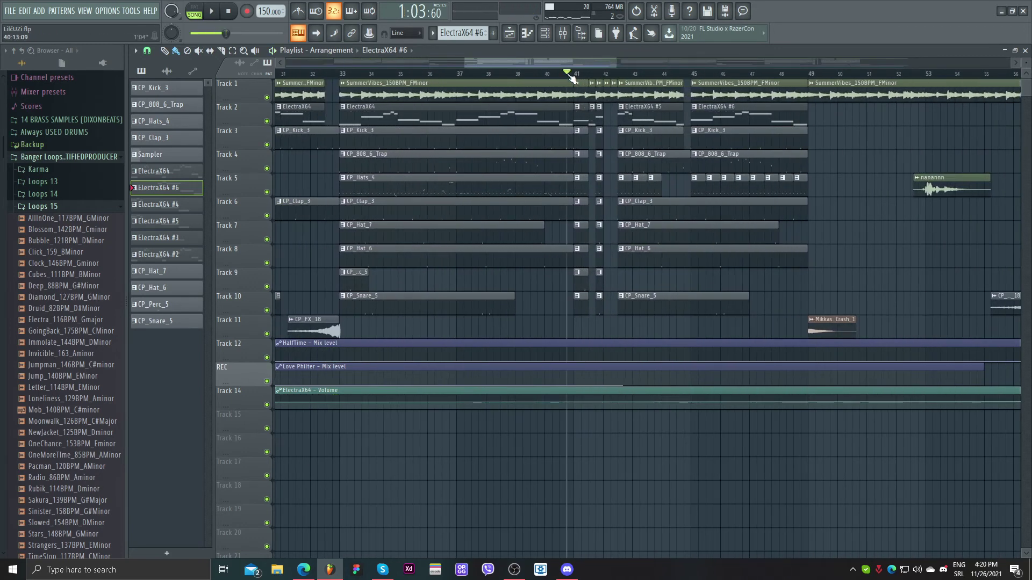
key(space)
scroll(630, 183, up, 2)
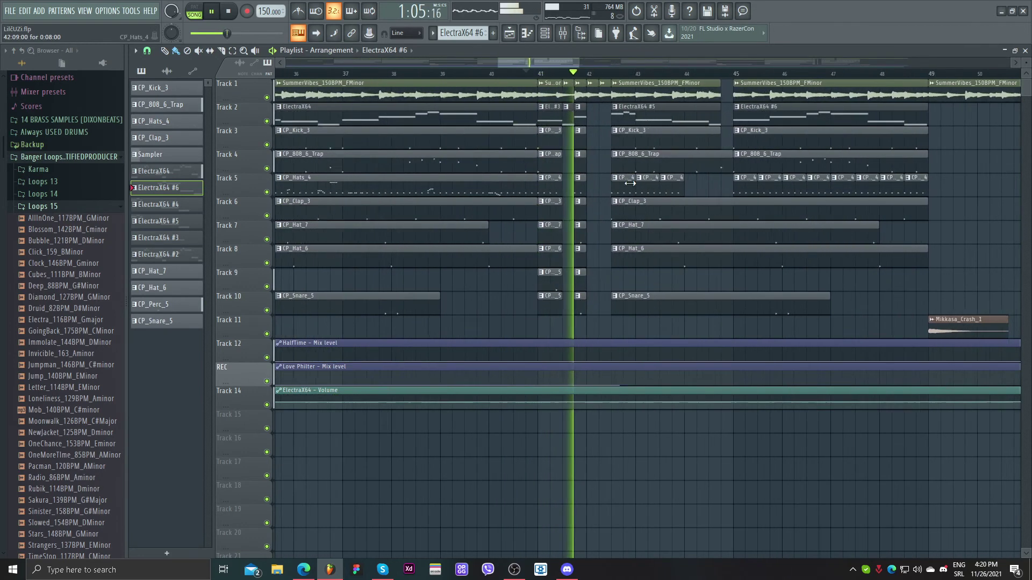
Stop playback and examine the channel settings and clip options of the short SummerVibes_150BPM_FMinor #2 clip at bar 42
scroll(630, 183, up, 2)
key(space)
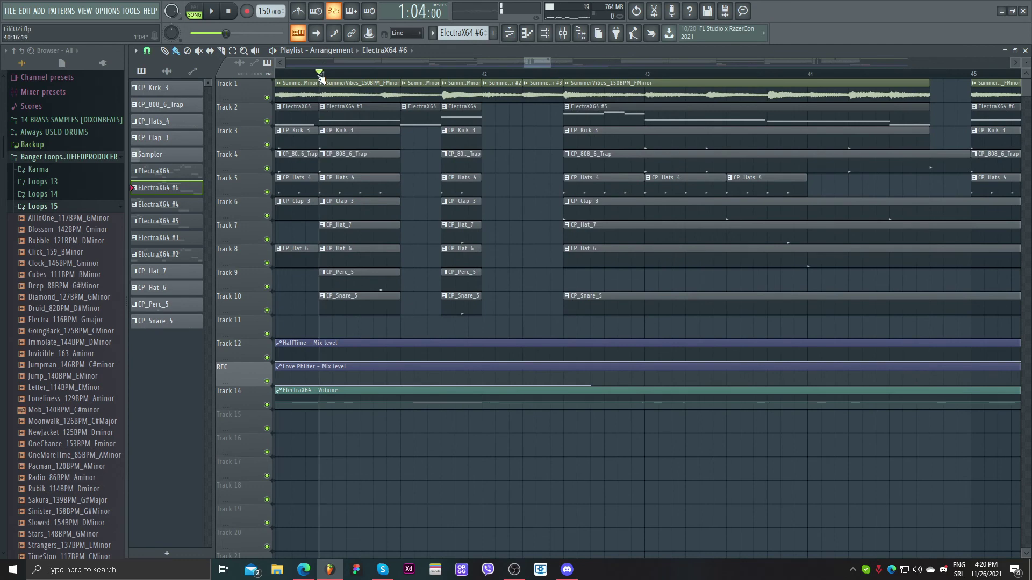
double_click(512, 85)
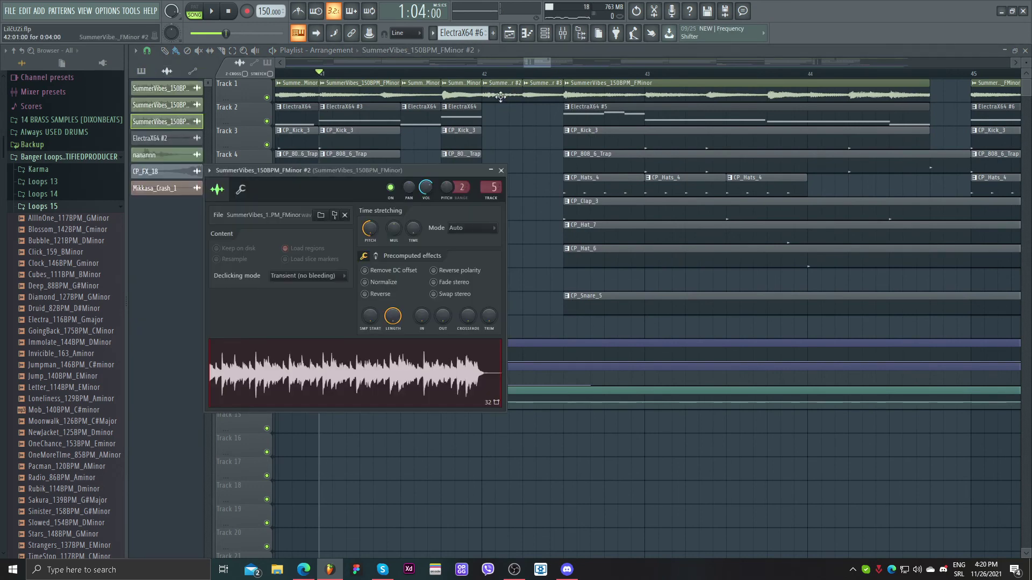
click(491, 83)
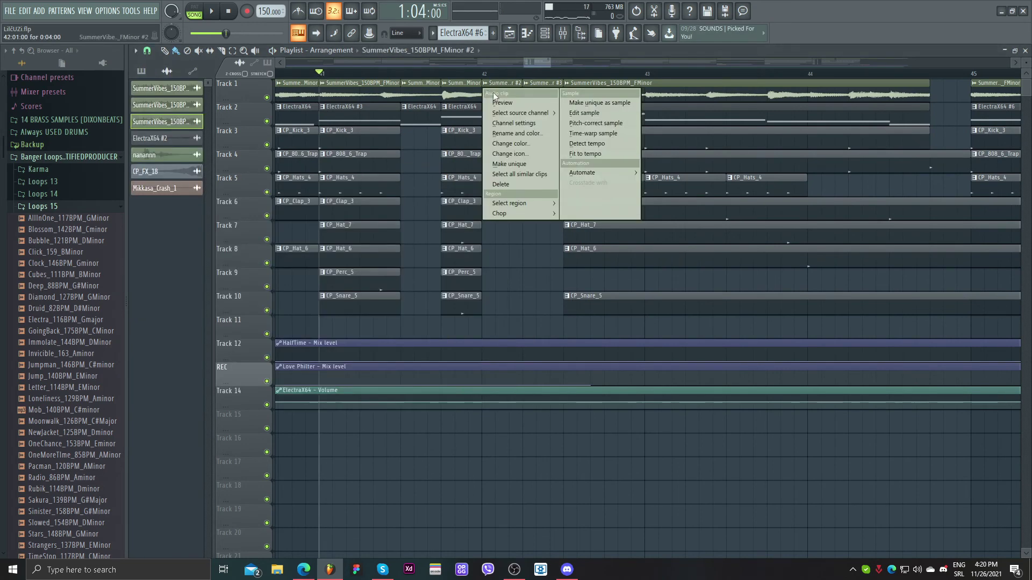
click(524, 163)
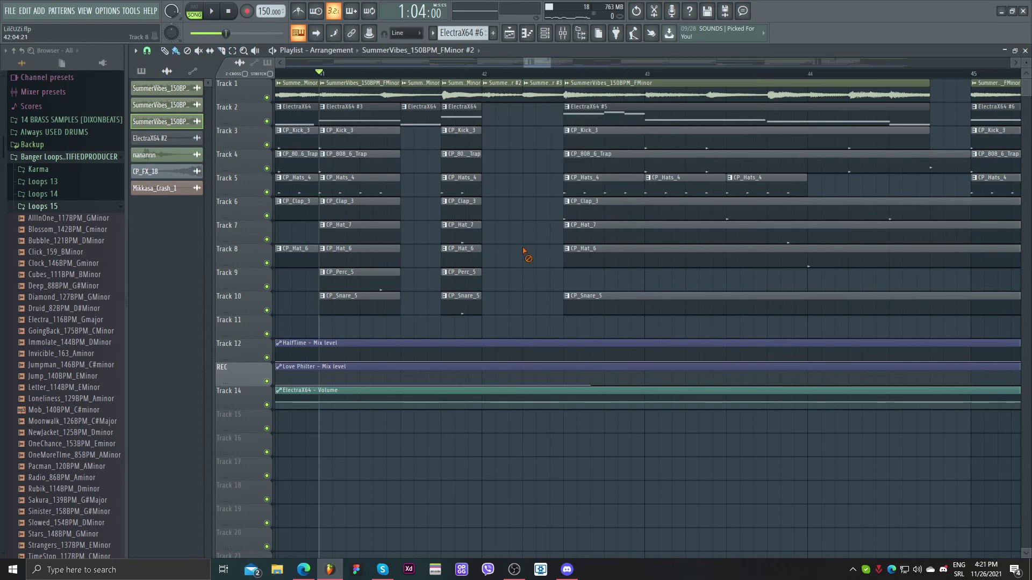
double_click(505, 85)
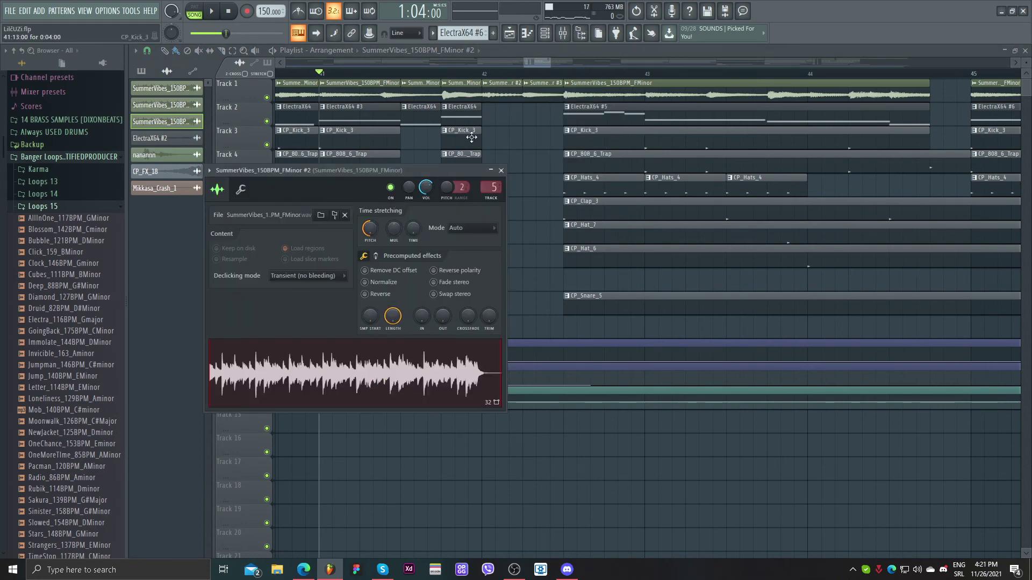
Play Track 1 soloed, then with Track 12's HalfTime automation enabled, and check the channel settings of the SummerVibes_150BPM_FMinor #3 clip
right_click(267, 98)
key(space)
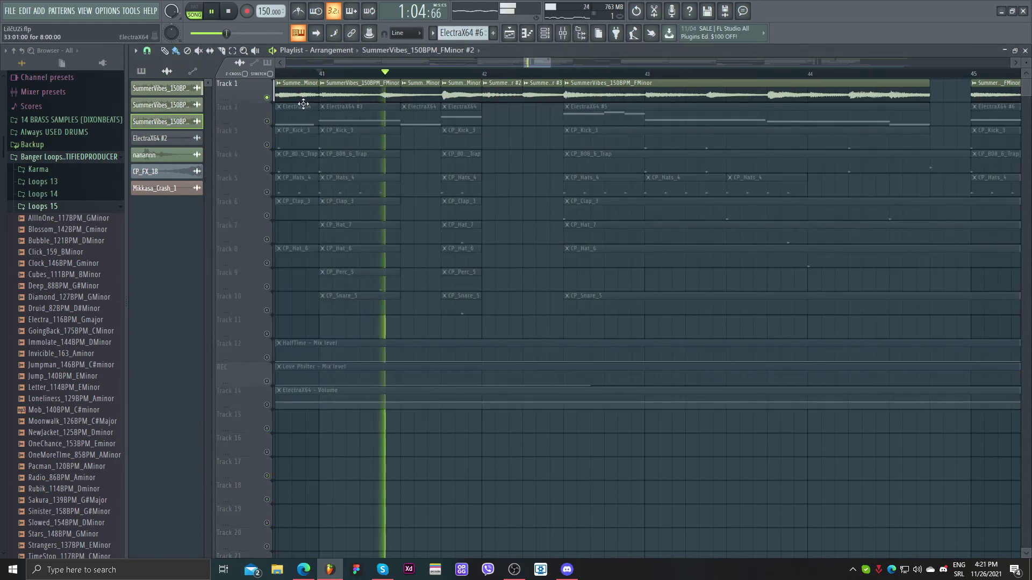
key(space)
click(268, 359)
key(space)
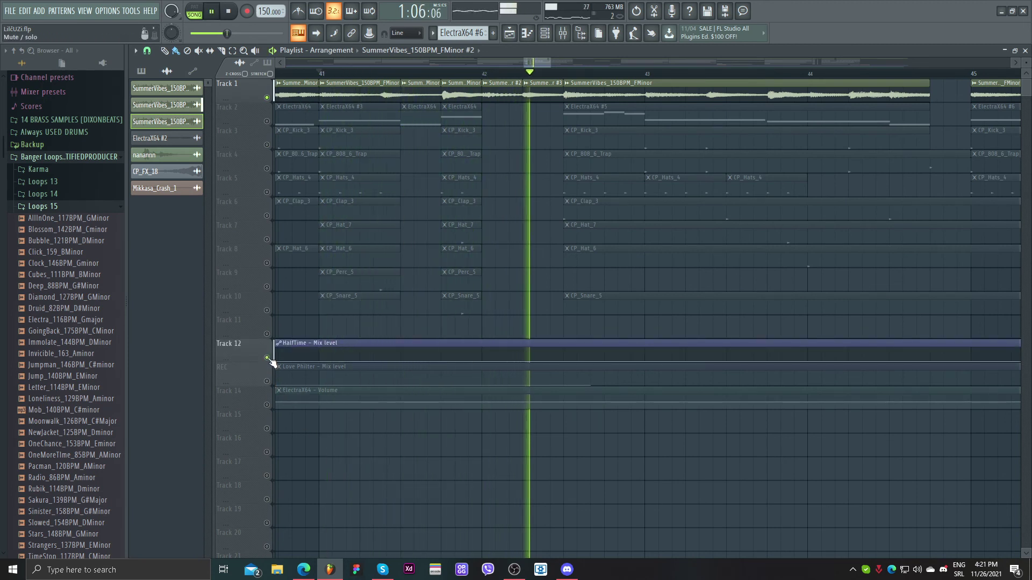
key(space)
double_click(535, 95)
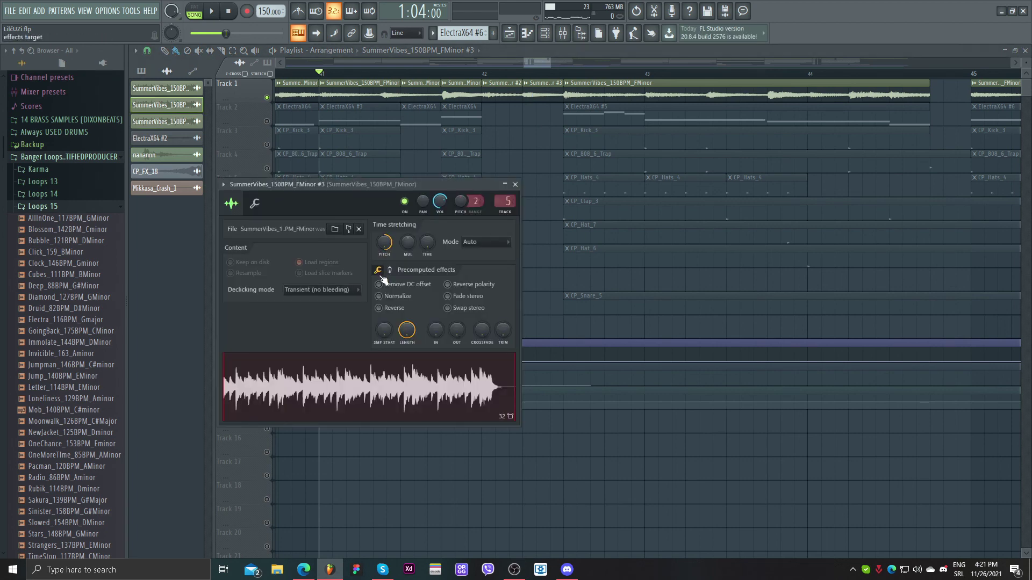
key(Escape)
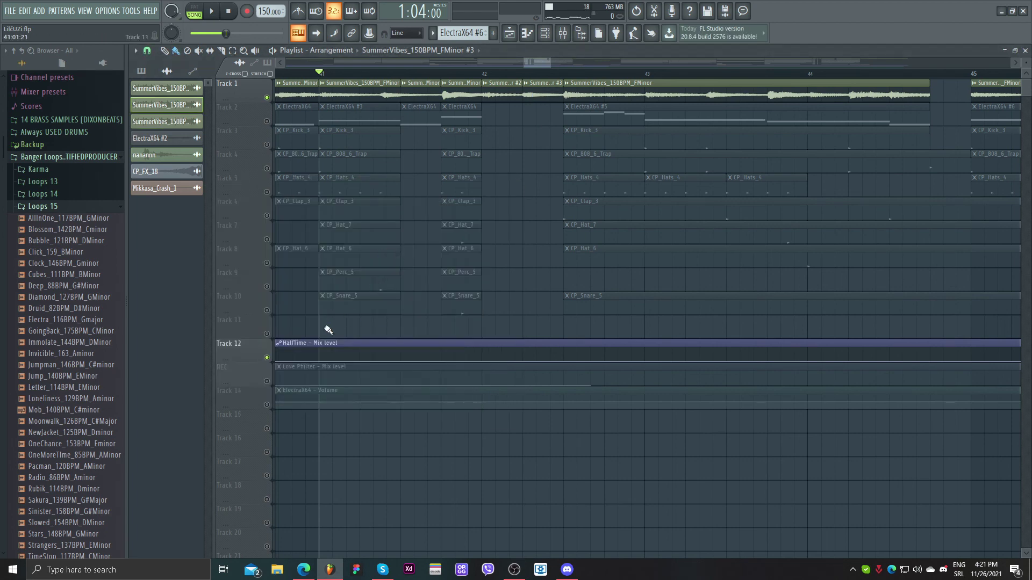
Unmute all playlist tracks and play the full mix from bar 41, stopping after the chopped section
right_click(268, 355)
right_click(268, 356)
key(space)
scroll(427, 351, down, 6)
scroll(460, 350, down, 4)
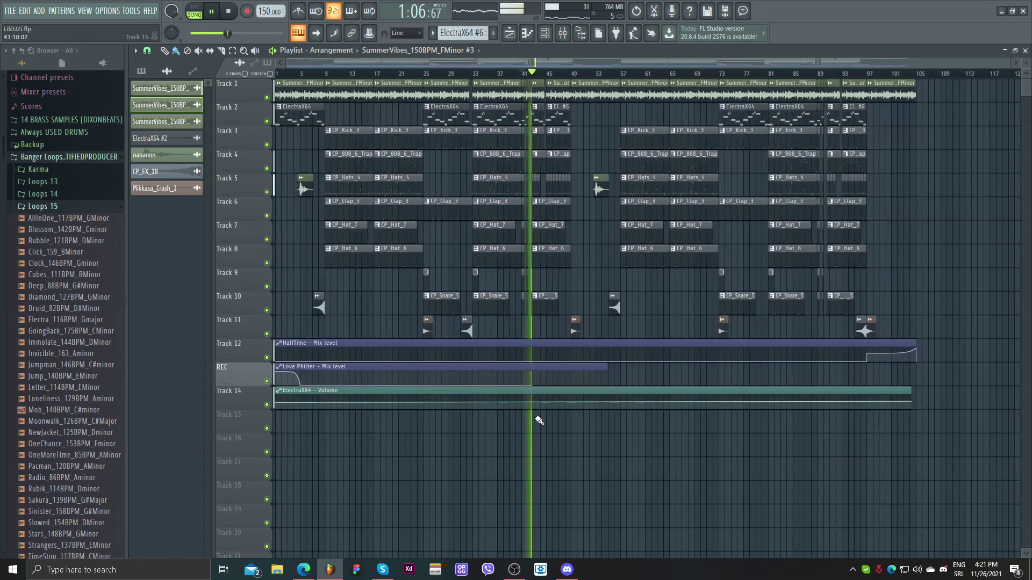
scroll(537, 417, down, 3)
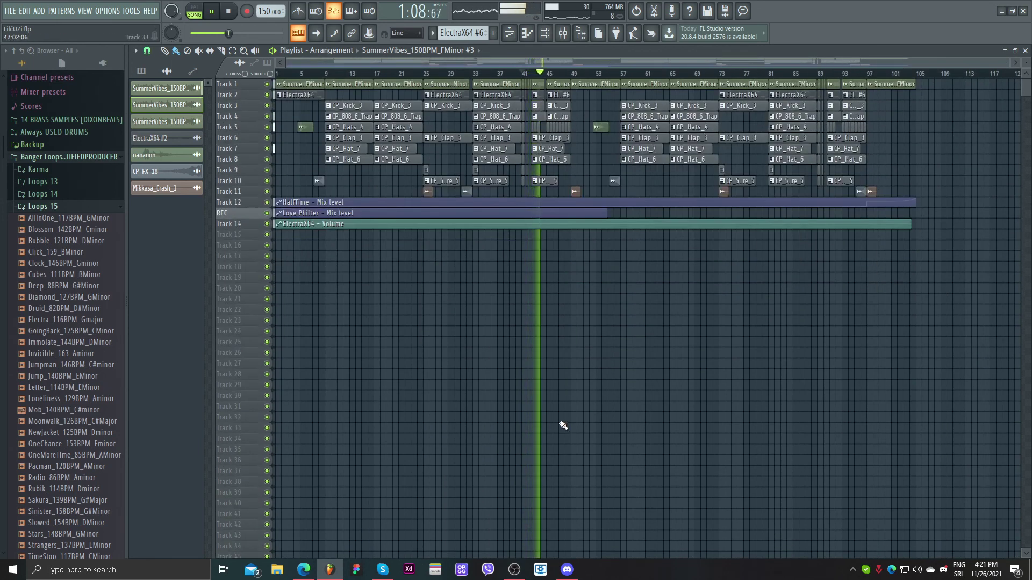
key(space)
Bring the whole arrangement into view and show the Master insert's effect chain in the mixer
scroll(558, 409, up, 3)
scroll(556, 411, up, 2)
scroll(564, 446, up, 2)
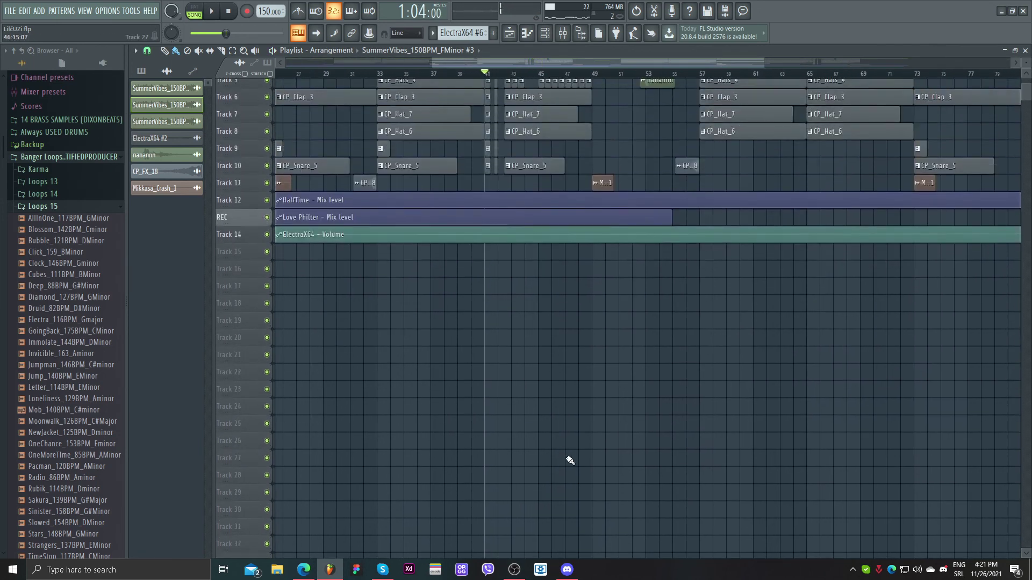
scroll(559, 461, down, 3)
scroll(556, 462, up, 4)
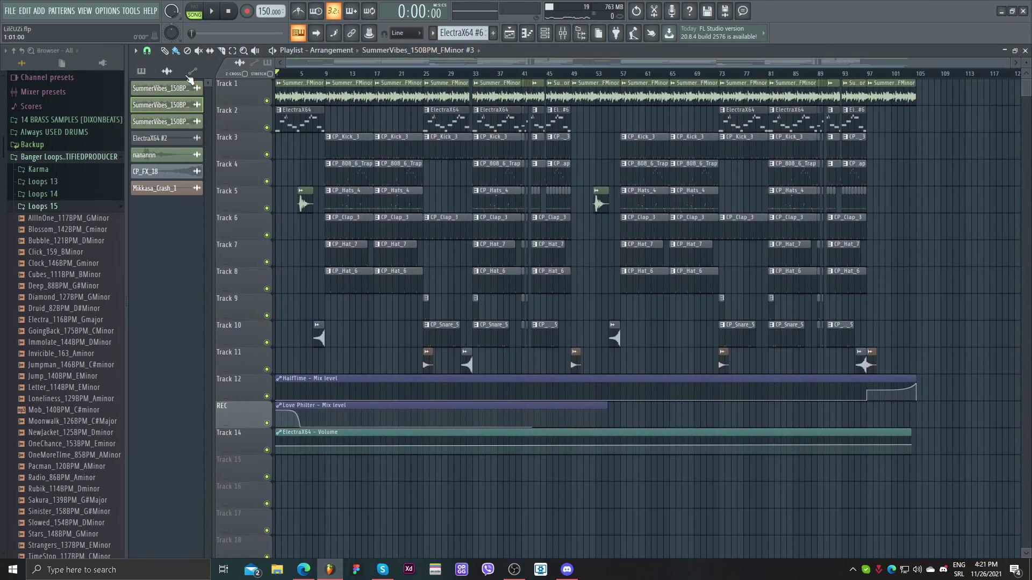
click(562, 33)
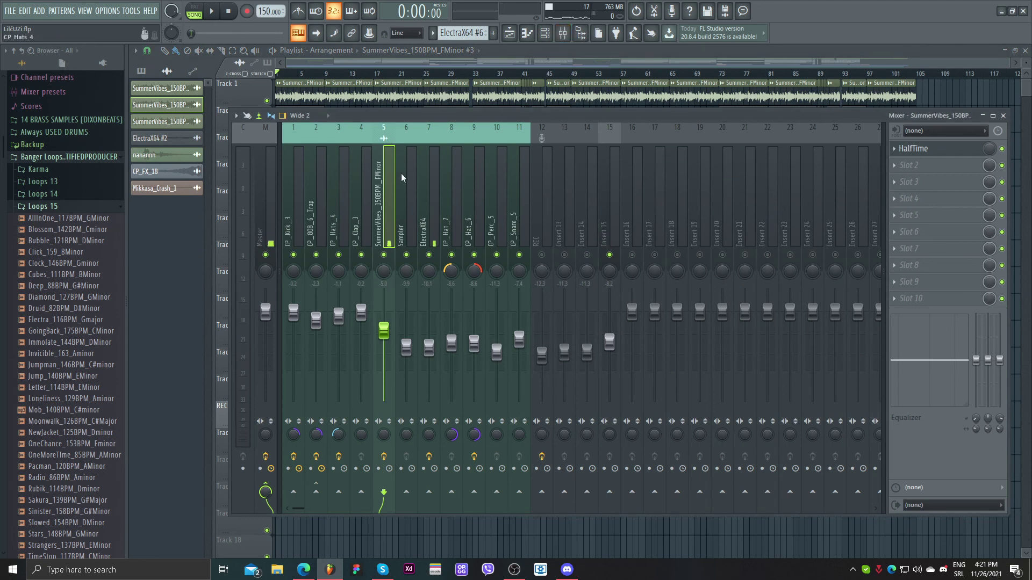
click(269, 139)
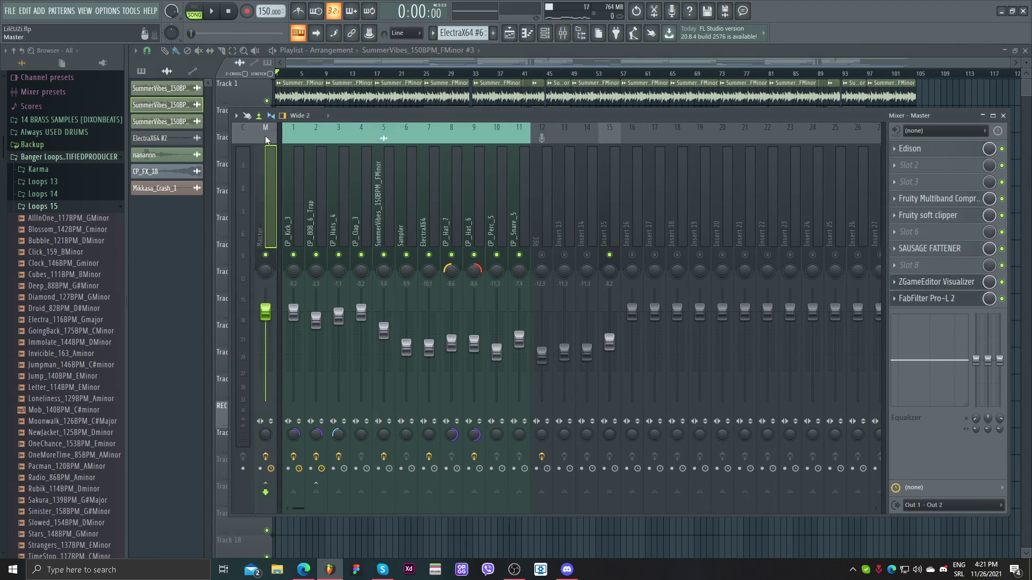